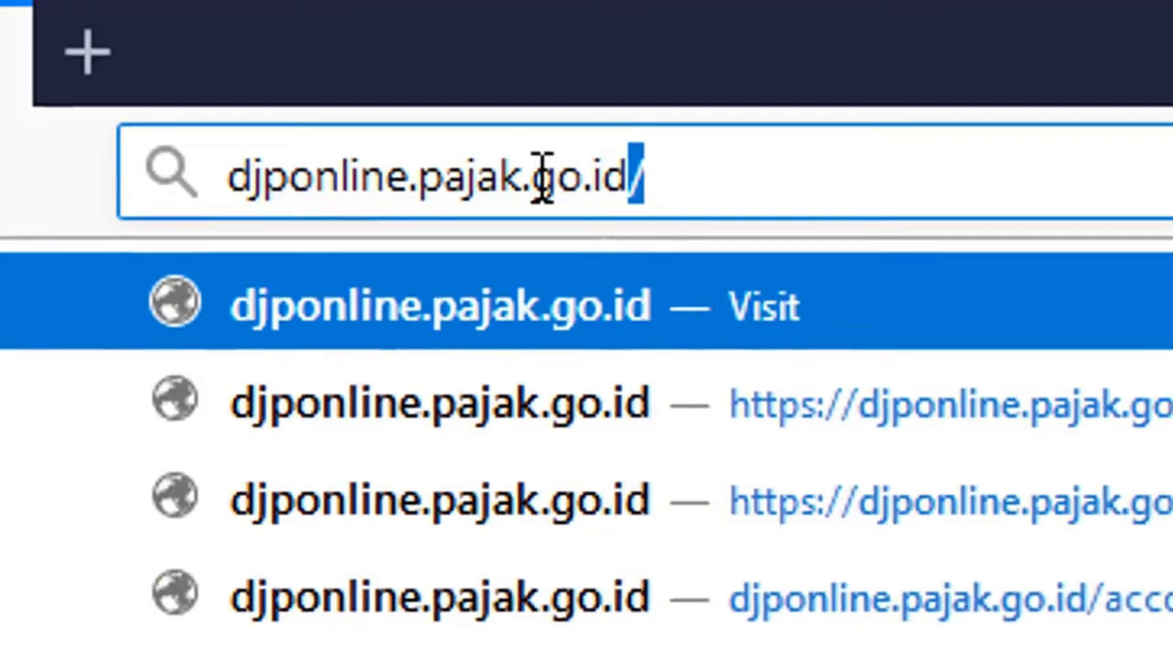
- Load the DJP Online login page at djponline.pajak.go.id/account/login
{"action": "key", "text": "Delete"}
{"action": "key", "text": "Return"}
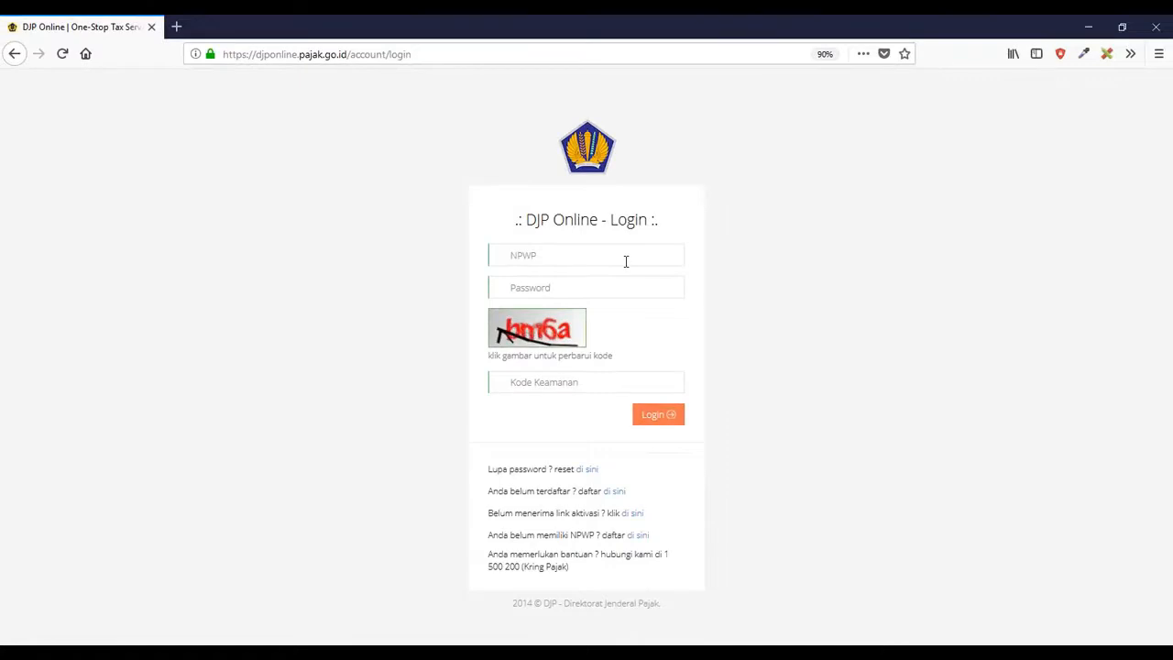
- Log in to DJP Online with the taxpayer's NPWP, account password and the displayed captcha code
{"action": "left_click", "coordinate": [625, 261]}
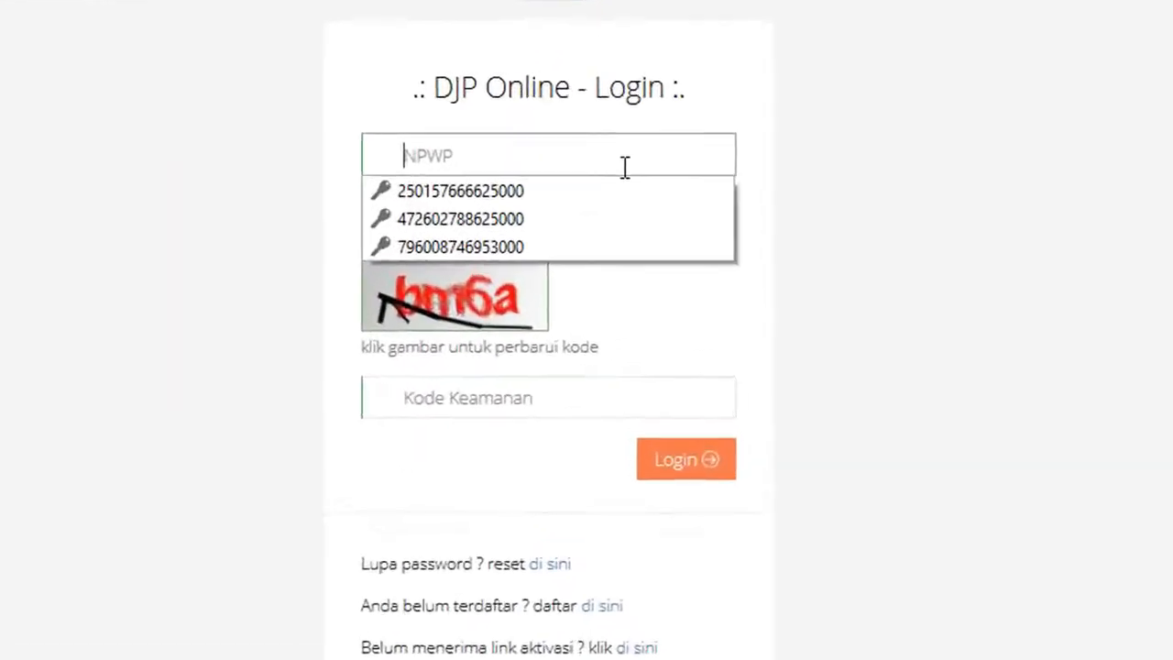
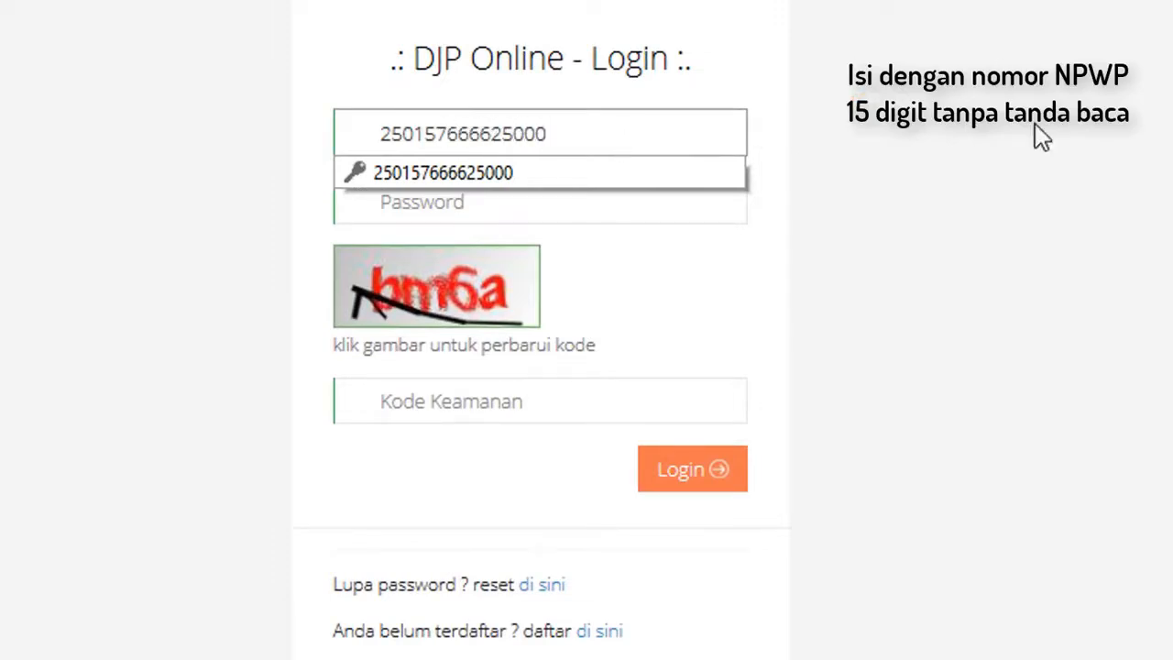
{"action": "left_click", "coordinate": [672, 217]}
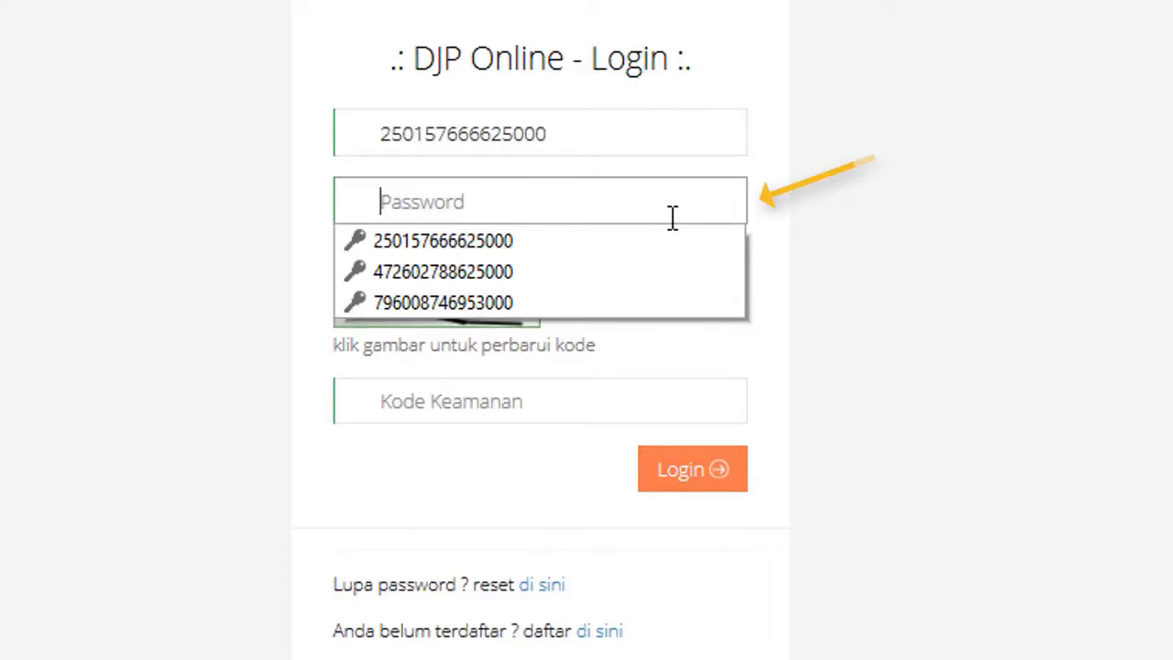
{"action": "type", "text": "••••••••"}
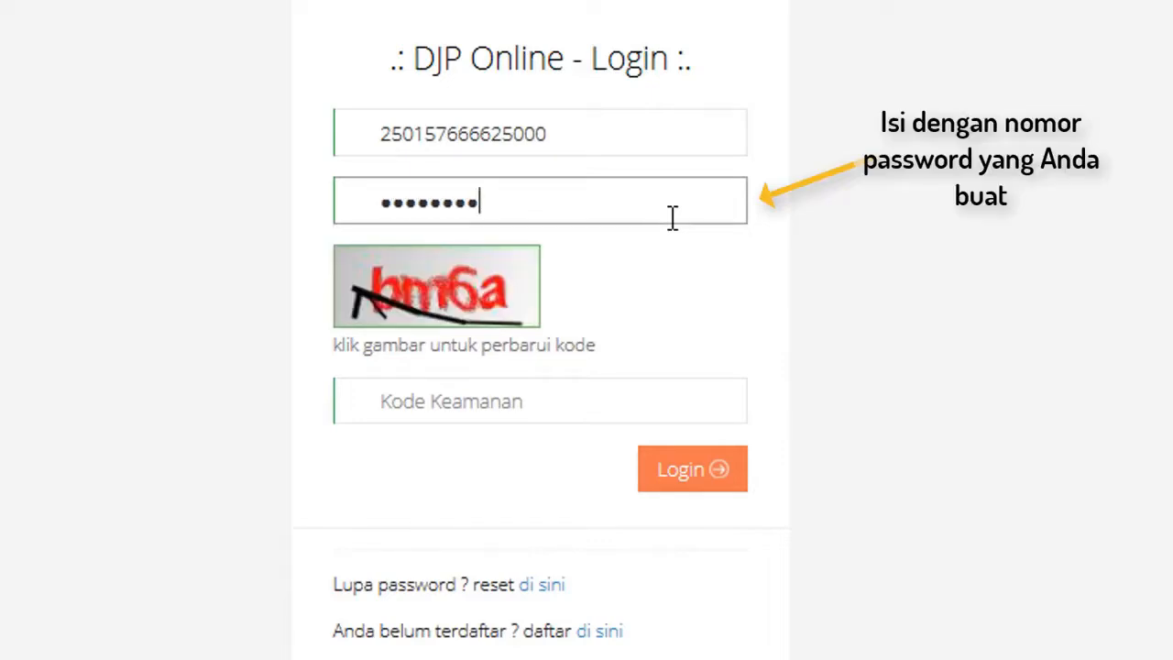
{"action": "left_click", "coordinate": [469, 401]}
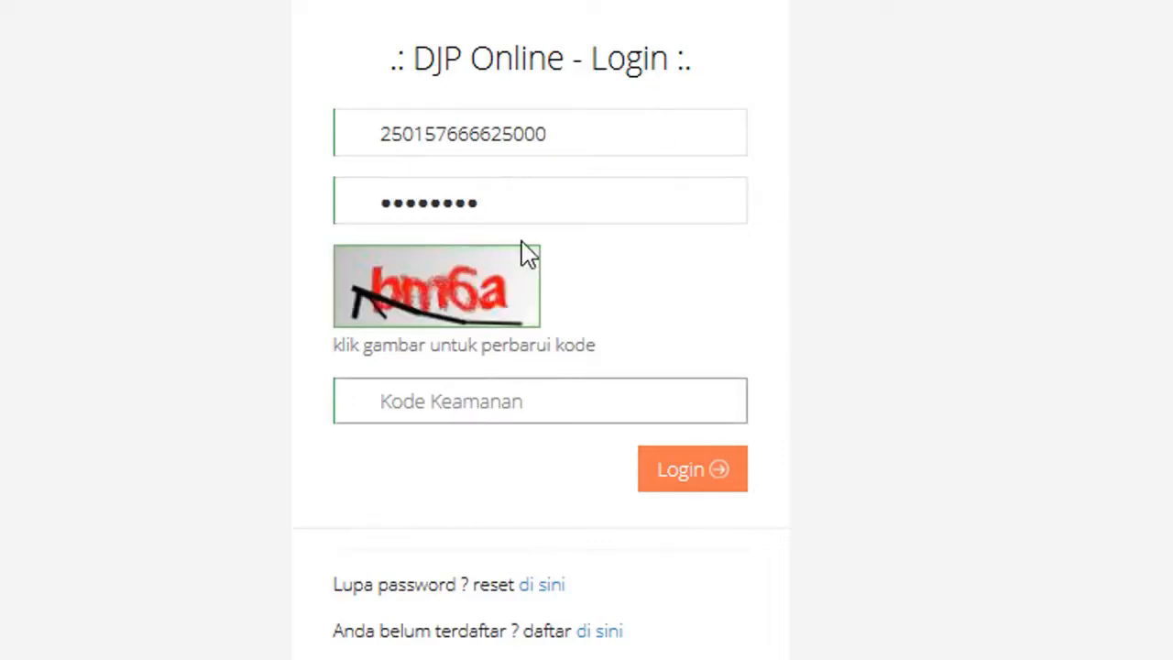
{"action": "left_click", "coordinate": [464, 407]}
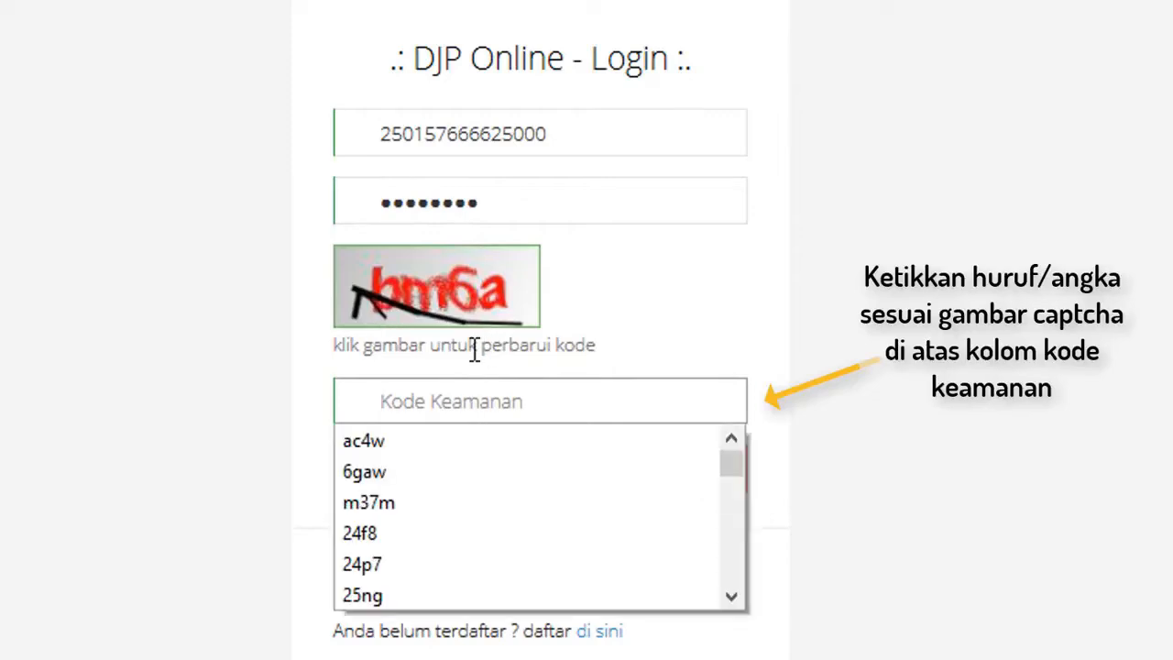
{"action": "type", "text": "b"}
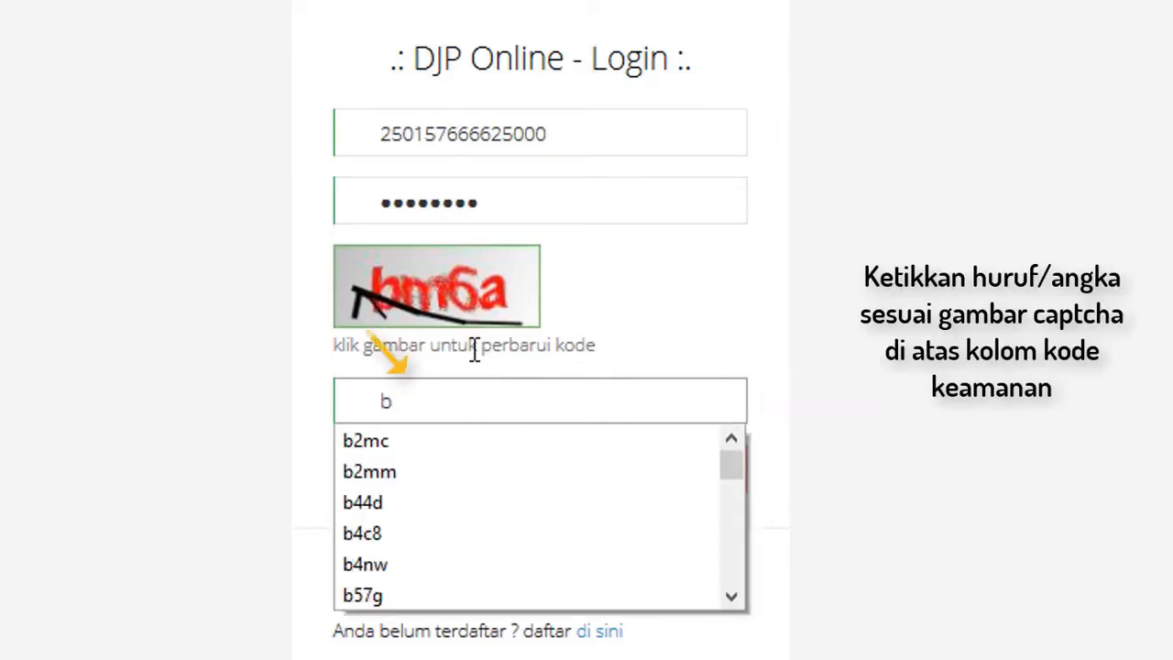
{"action": "type", "text": "m6a"}
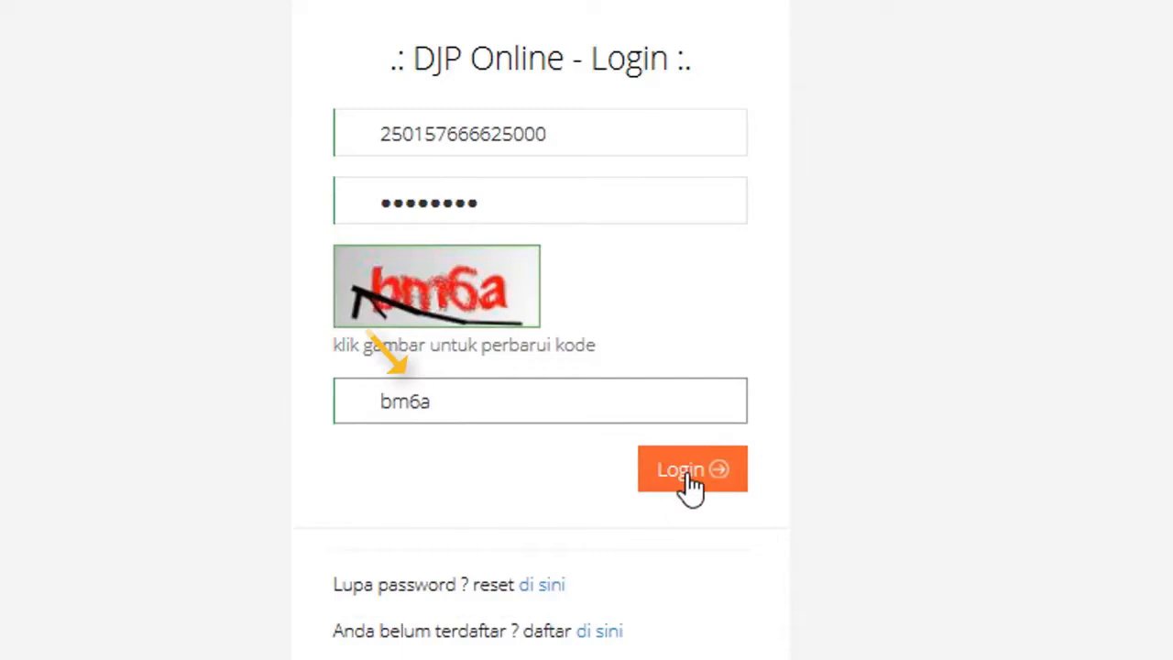
{"action": "left_click", "coordinate": [687, 472]}
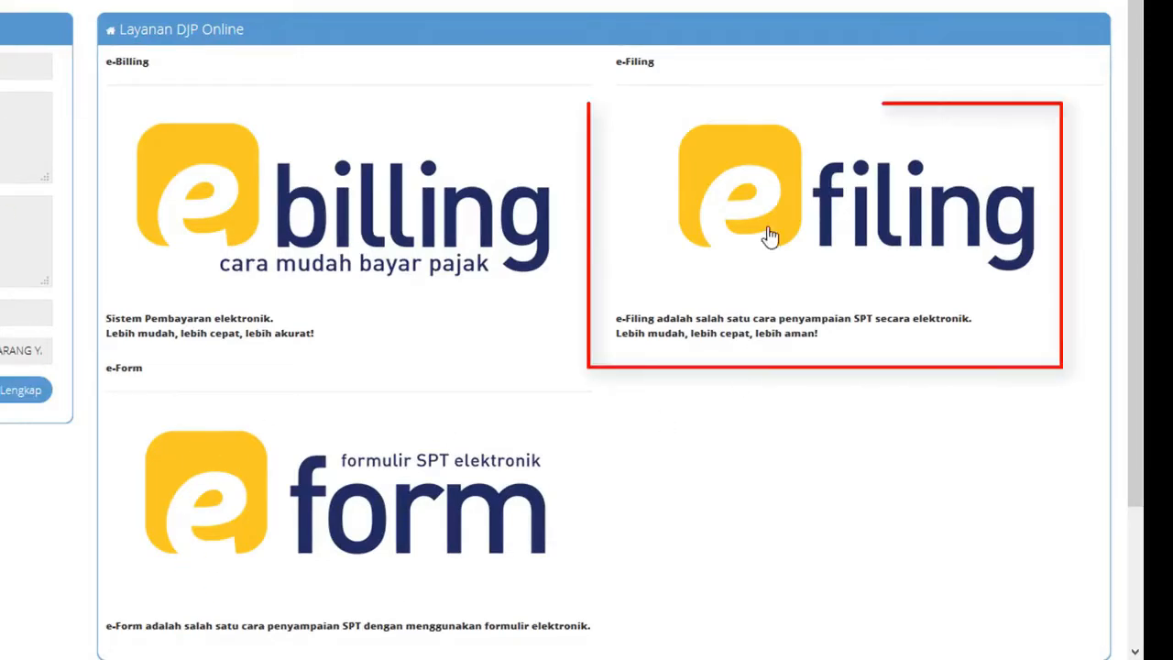
- Open the e-Filing service to see the Daftar SPT list of past 1770S returns
{"action": "left_click", "coordinate": [758, 195]}
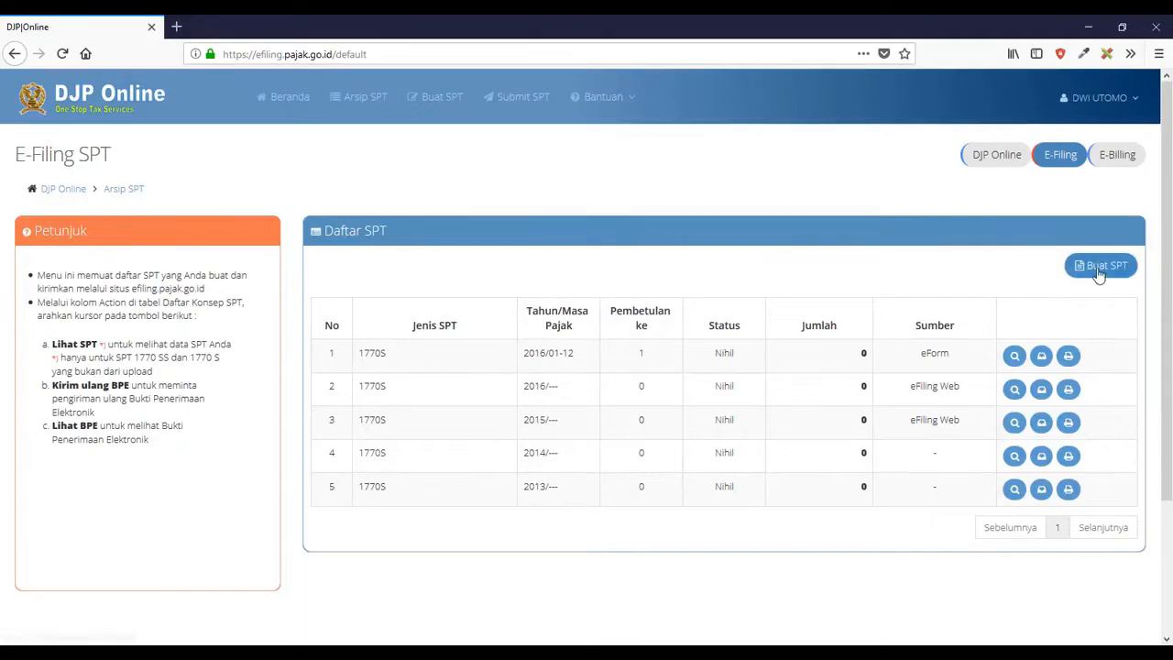
- Create a new SPT, answering Tidak to all three screening questions and choosing 'Dengan bentuk formulir'
{"action": "left_click", "coordinate": [1099, 268]}
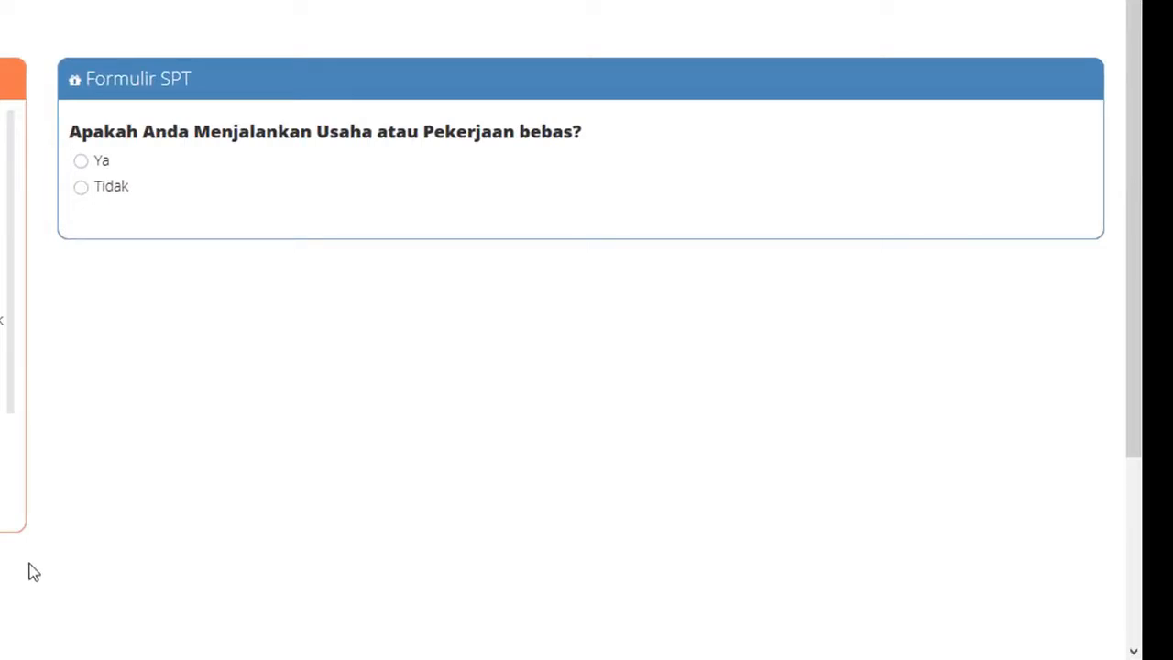
{"action": "left_click", "coordinate": [81, 189]}
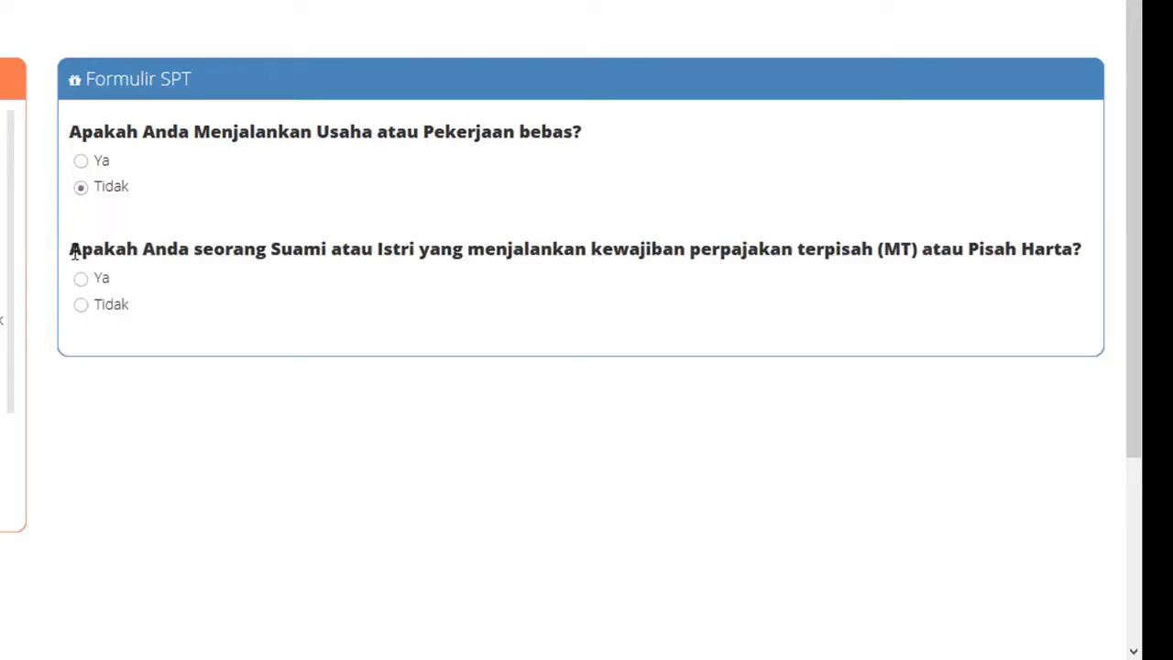
{"action": "left_click", "coordinate": [83, 306]}
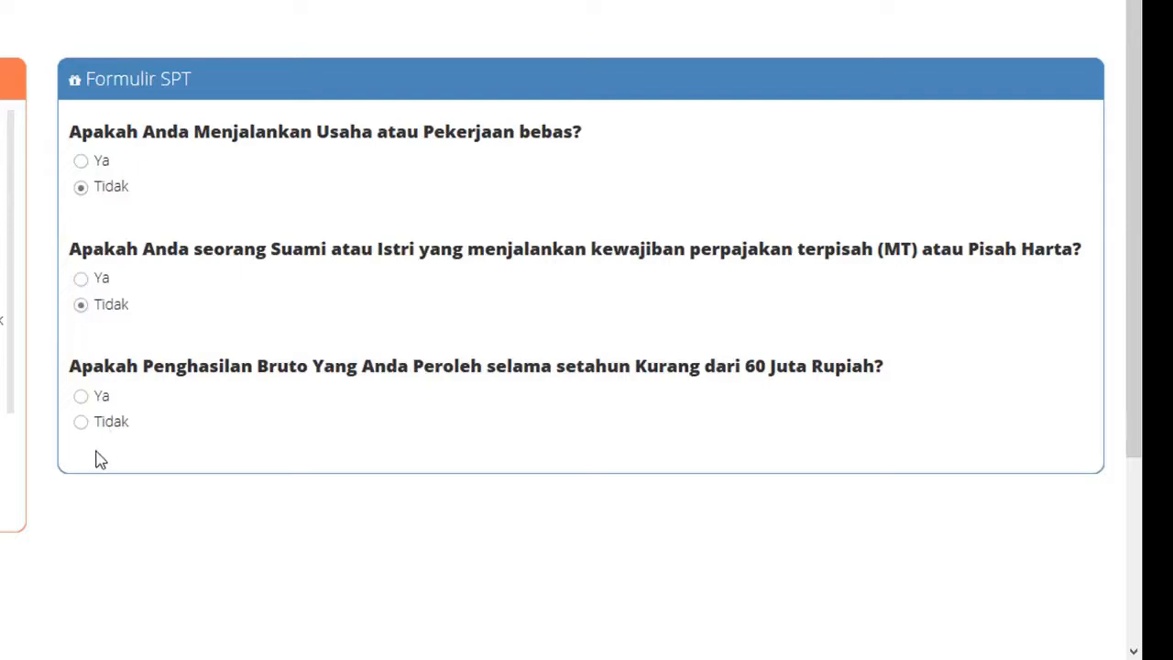
{"action": "left_click", "coordinate": [83, 423]}
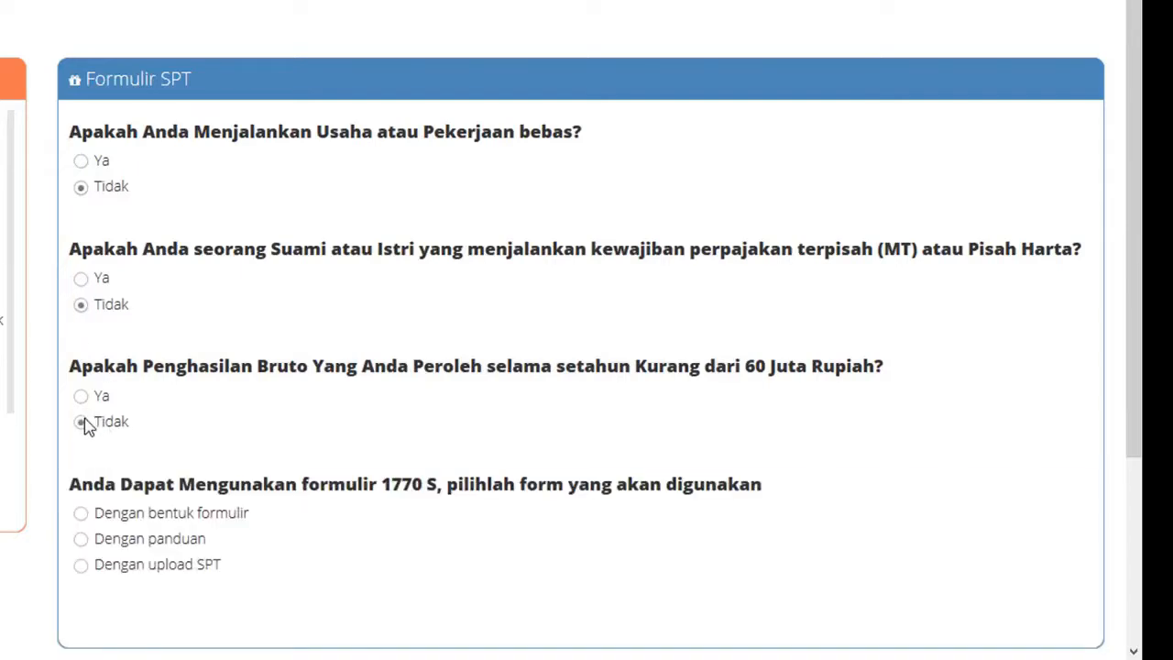
{"action": "left_click", "coordinate": [82, 516]}
{"action": "scroll", "coordinate": [316, 642], "scroll_direction": "down", "scroll_amount": 1}
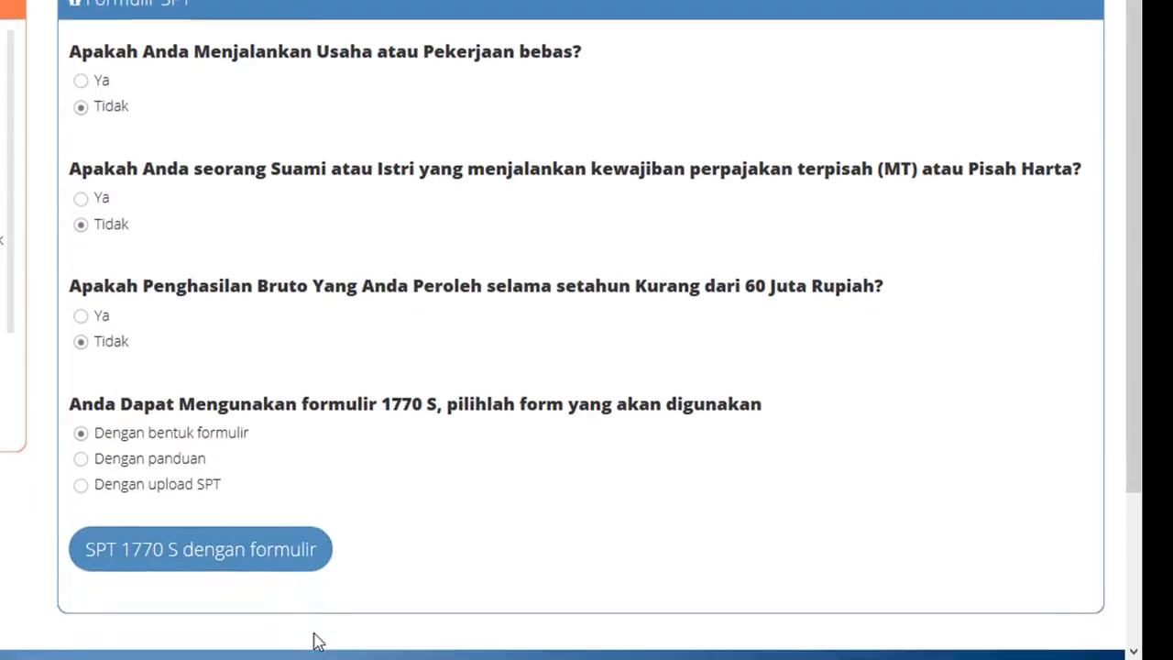
{"action": "scroll", "coordinate": [316, 642], "scroll_direction": "down", "scroll_amount": 1}
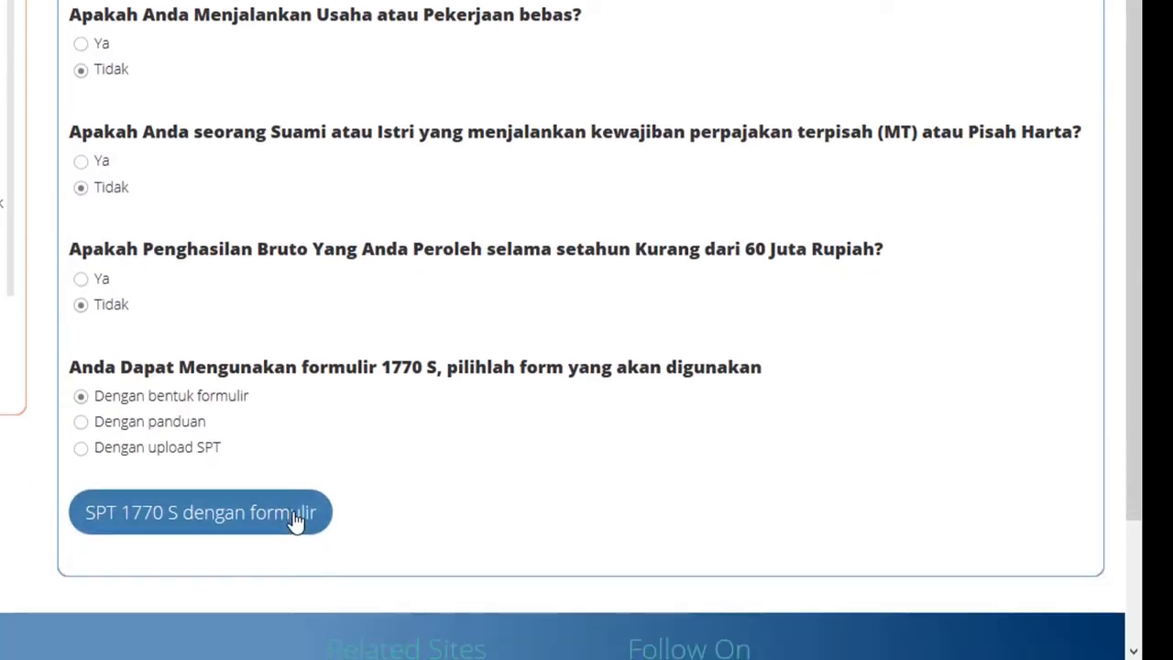
- Start the SPT 1770 S form for tax year 2017 with Normal status and advance to Lampiran II
{"action": "left_click", "coordinate": [295, 520]}
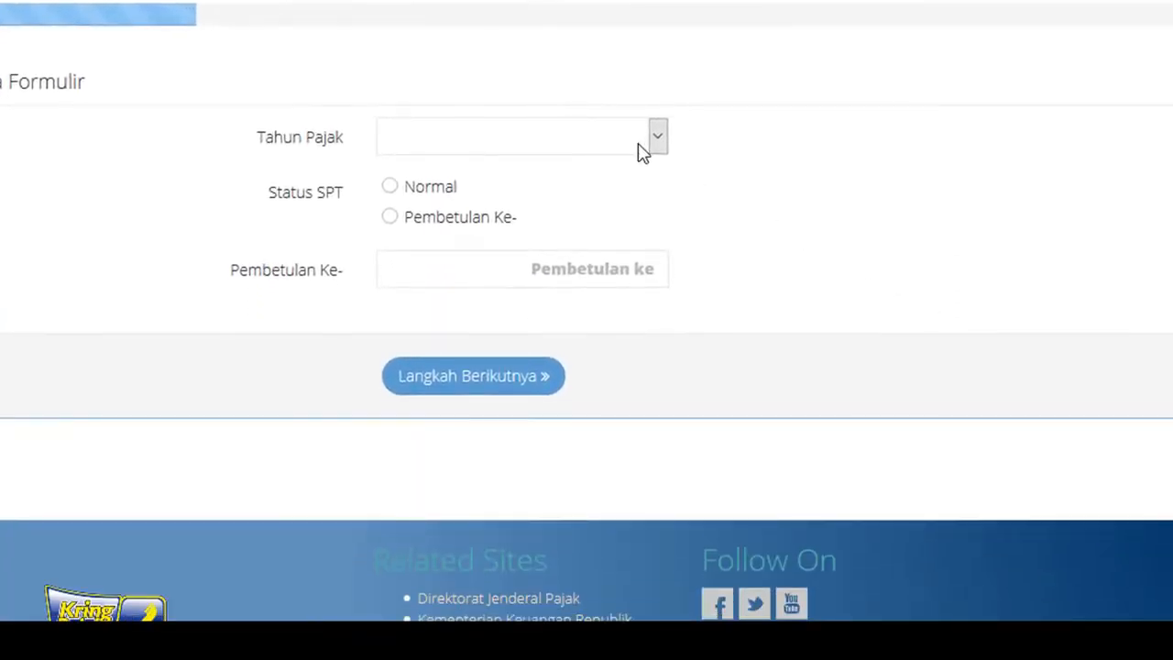
{"action": "left_click", "coordinate": [638, 144]}
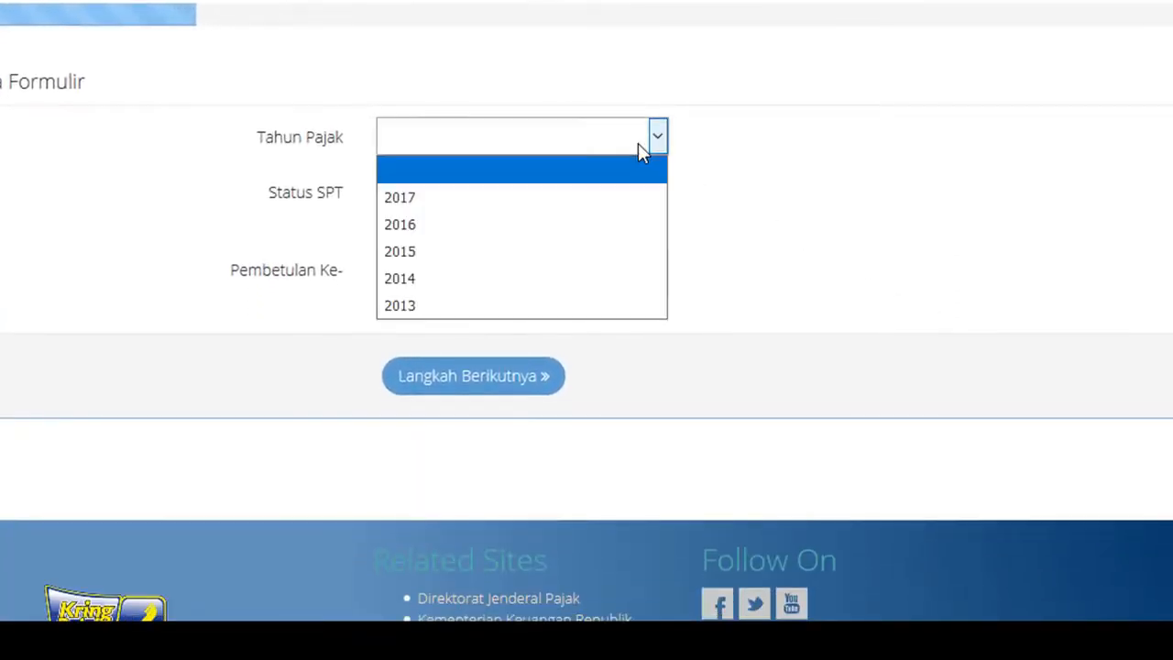
{"action": "left_click", "coordinate": [608, 196]}
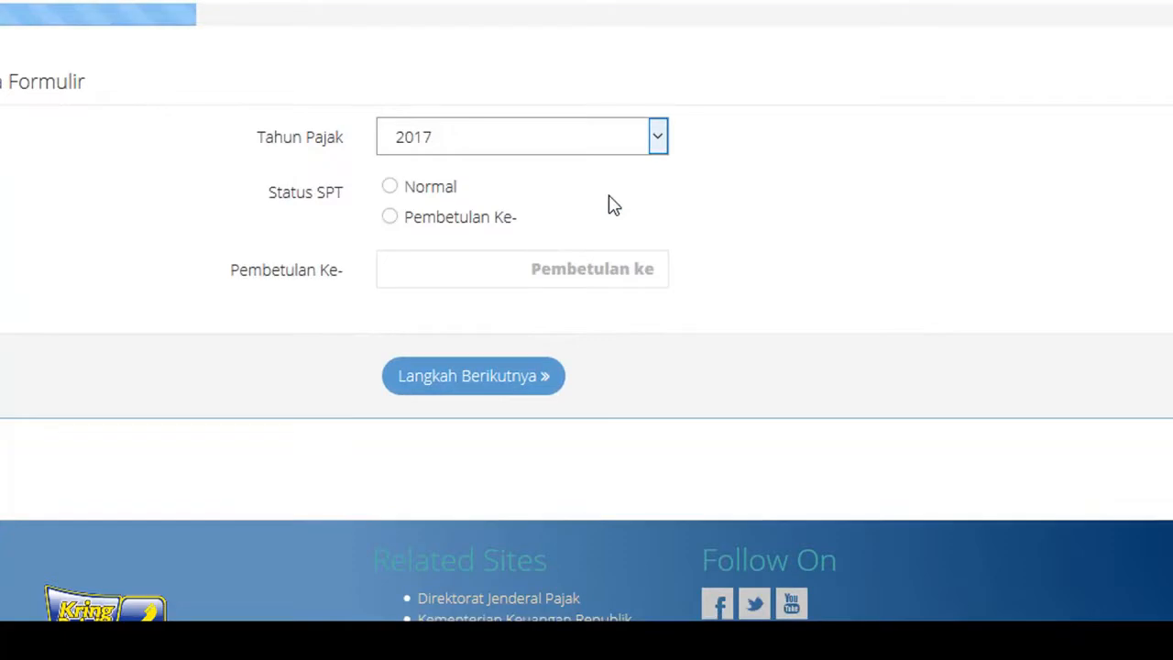
{"action": "left_click", "coordinate": [391, 188]}
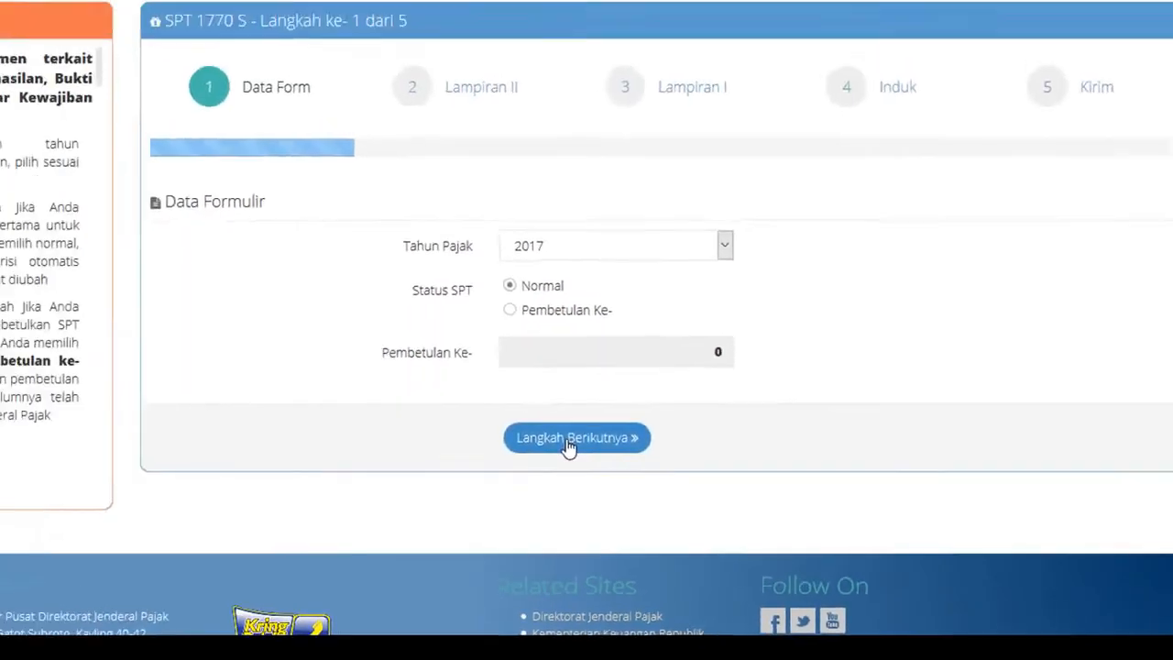
{"action": "left_click", "coordinate": [473, 375]}
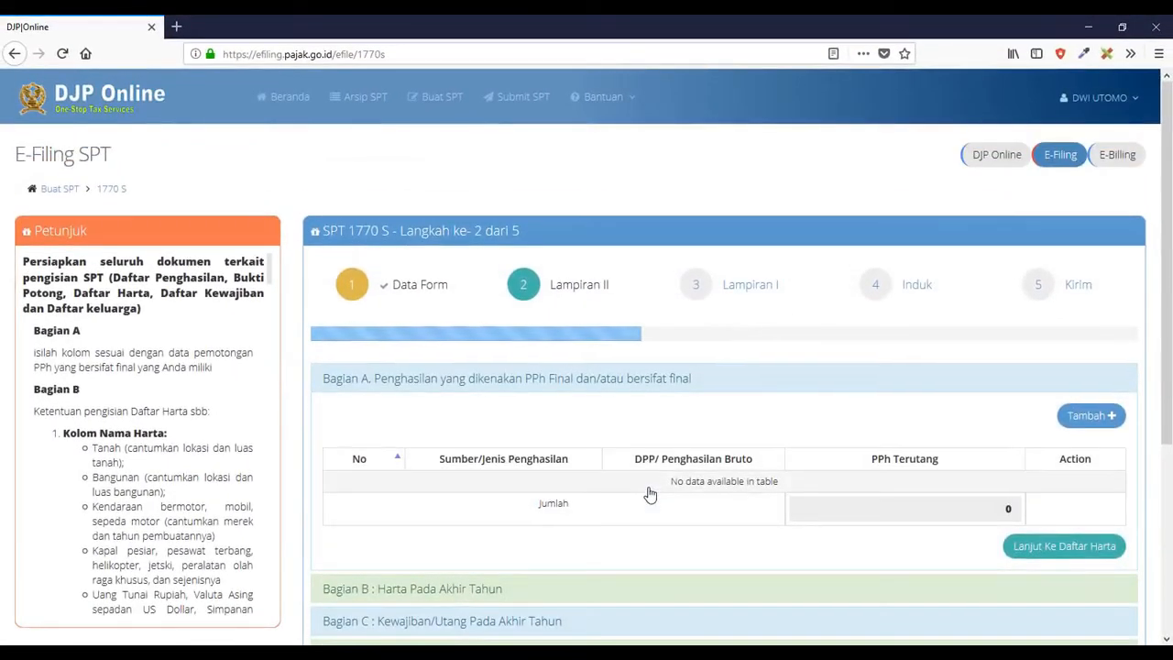
{"action": "scroll", "coordinate": [648, 493], "scroll_direction": "down", "scroll_amount": 2}
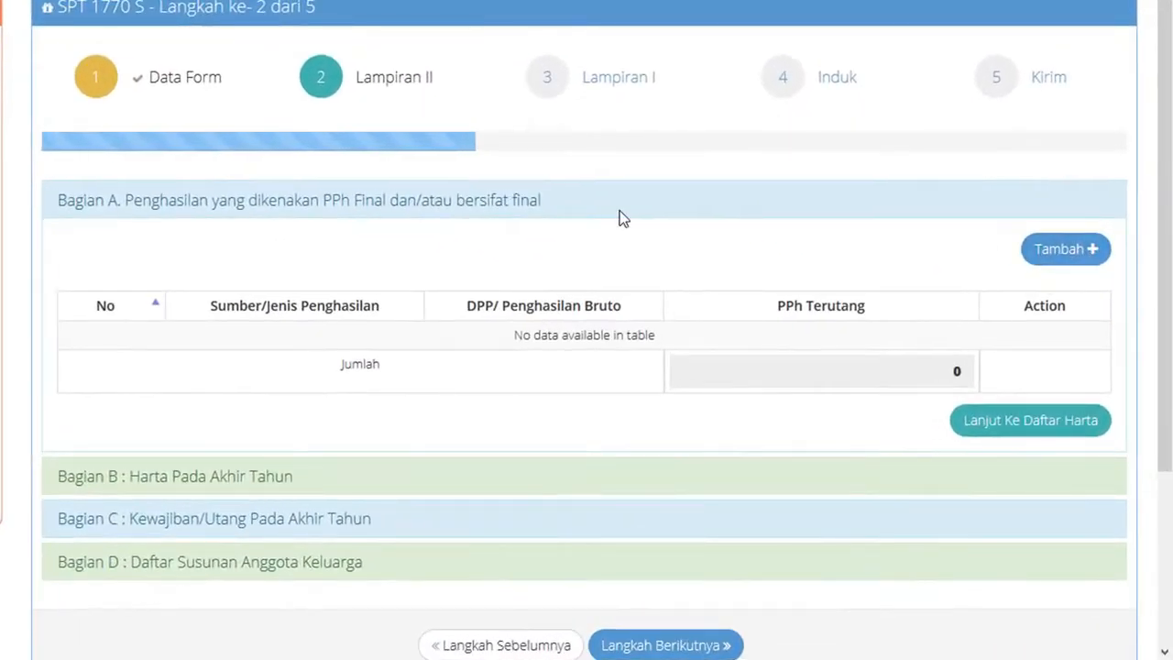
- Add a Honorarium Atas Beban APBD/APBN final income entry: 1.517.000 gross, 75.850 PPh Terutang
{"action": "left_click", "coordinate": [1066, 248]}
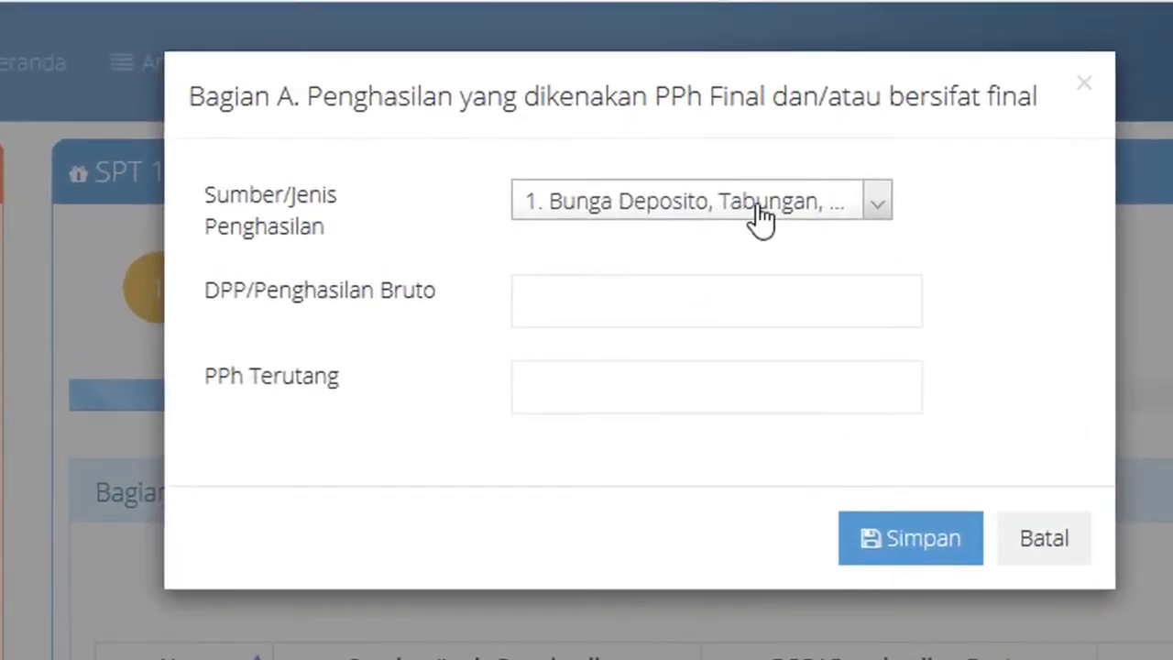
{"action": "left_click", "coordinate": [760, 217]}
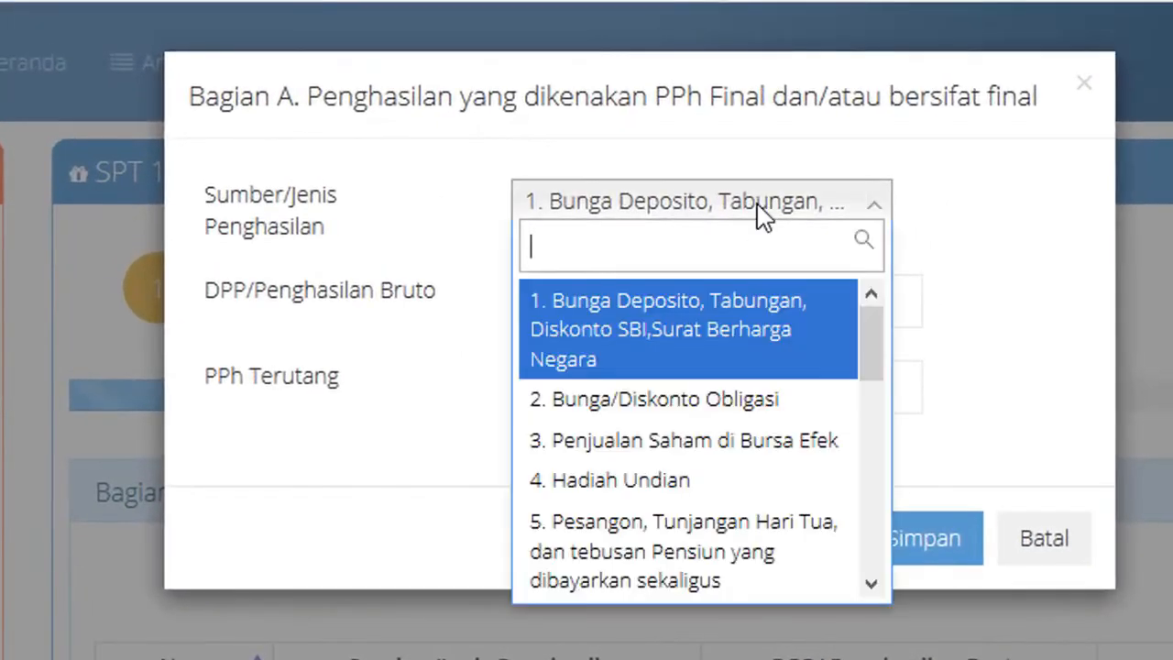
{"action": "scroll", "coordinate": [748, 401], "scroll_direction": "down", "scroll_amount": 3}
{"action": "left_click", "coordinate": [742, 313]}
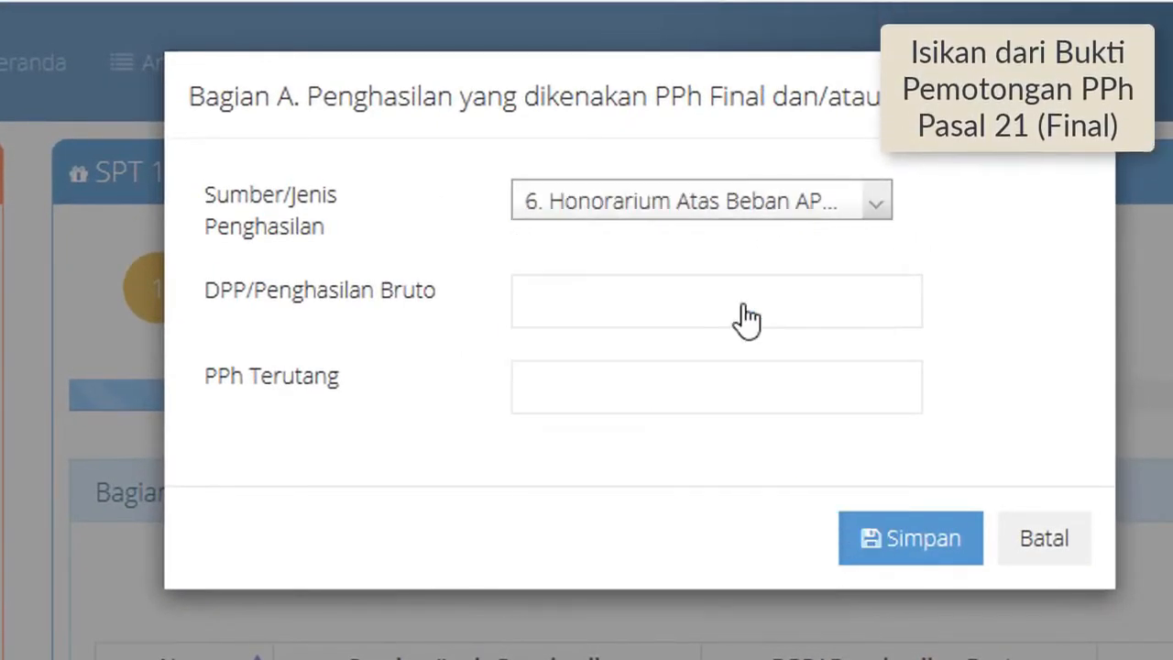
{"action": "left_click", "coordinate": [757, 304]}
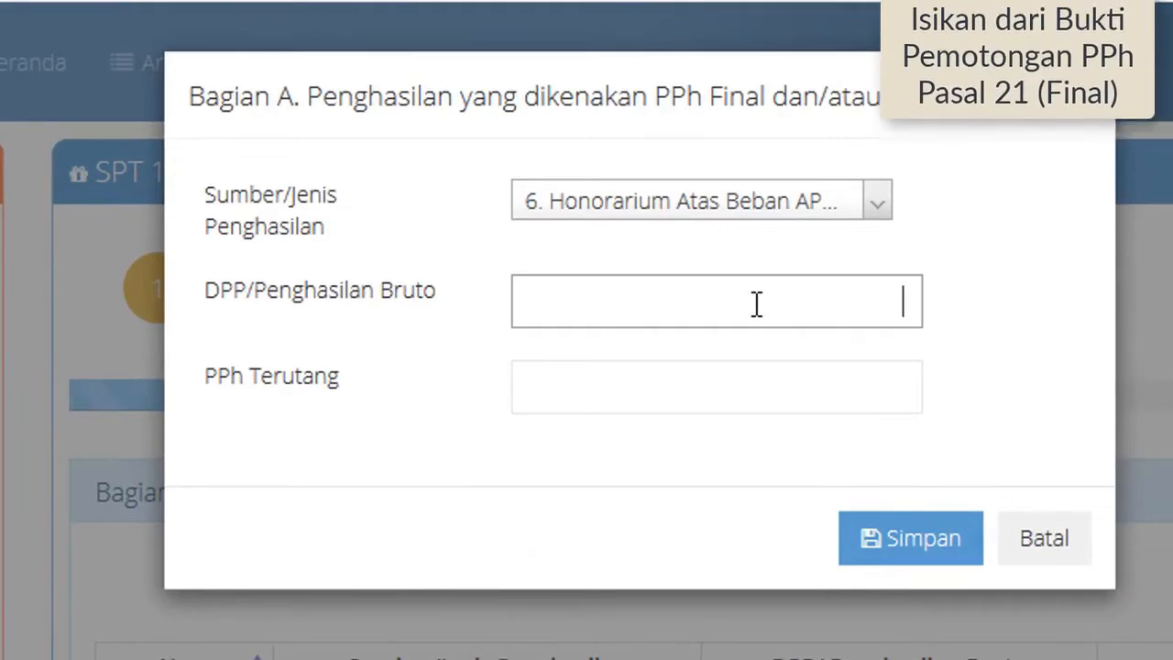
{"action": "type", "text": "1.517.000"}
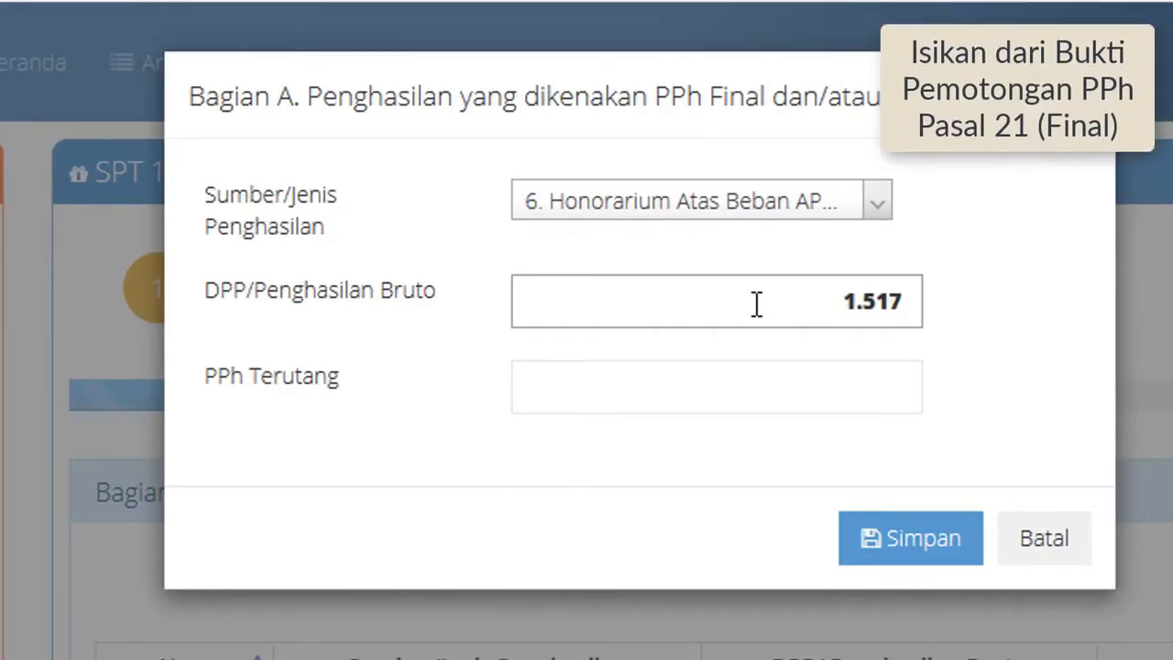
{"action": "left_click", "coordinate": [785, 379]}
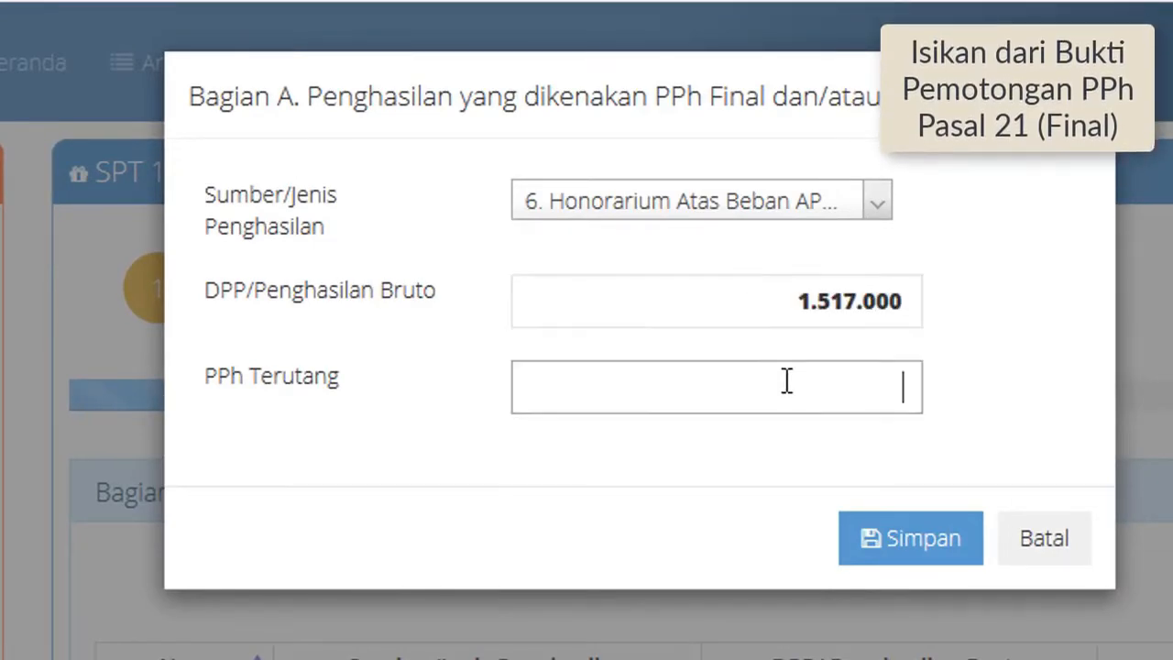
{"action": "type", "text": "75850"}
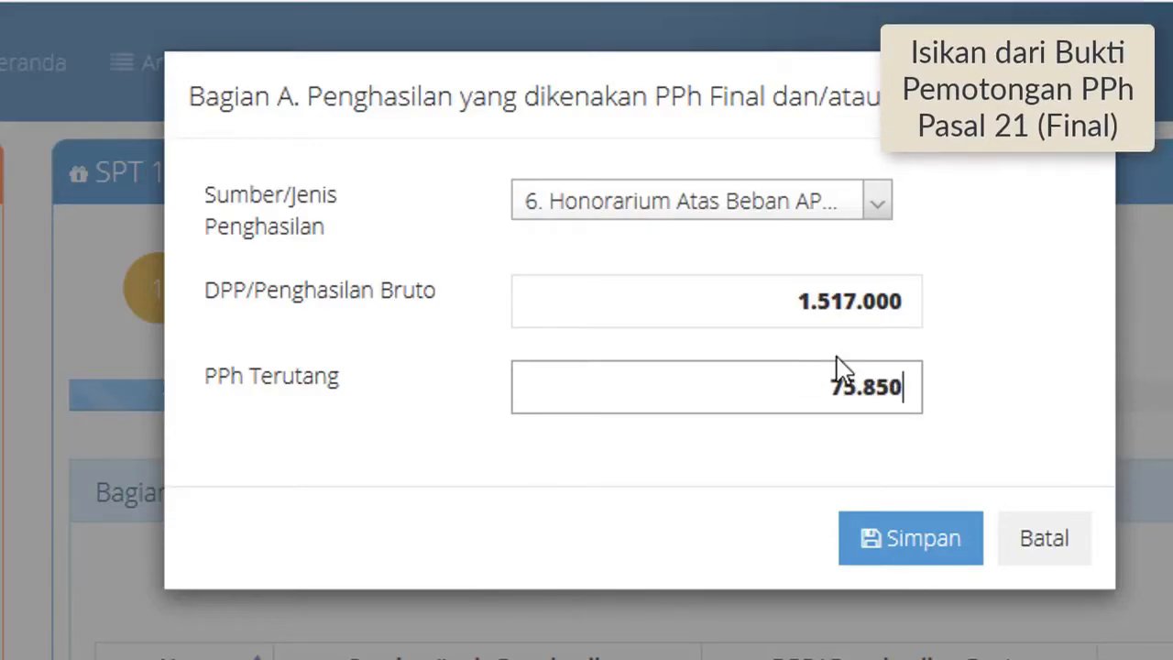
{"action": "left_click", "coordinate": [953, 544]}
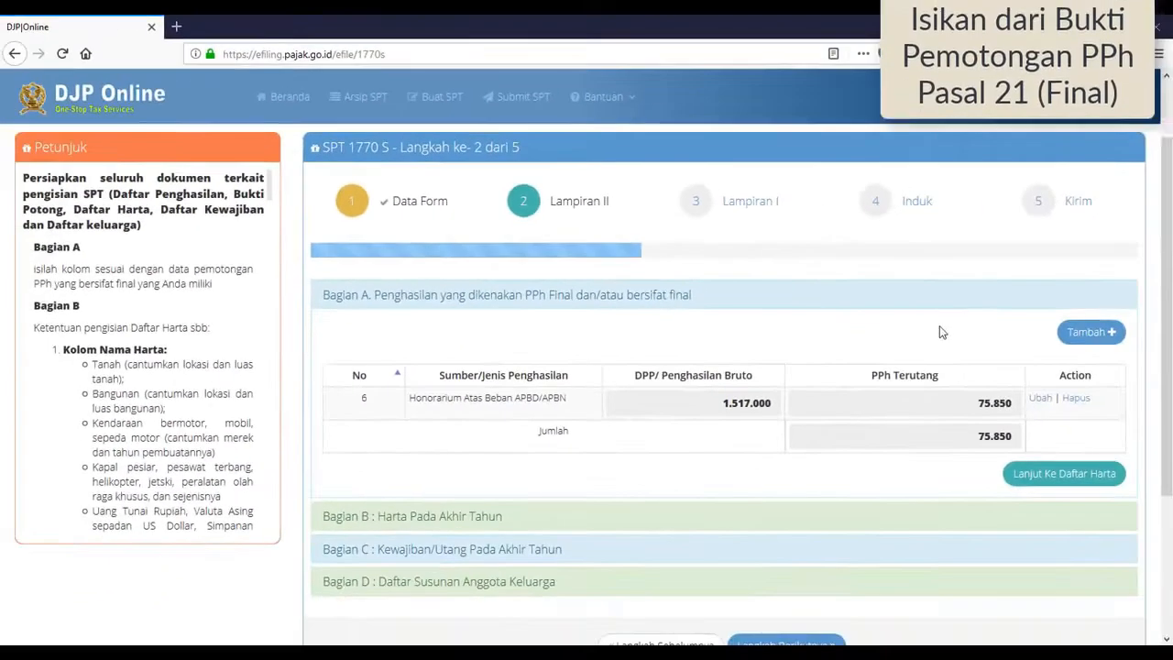
- Add a second APBD/APBN honorarium entry of 97.000 gross with 4.850 tax, then continue to Daftar Harta
{"action": "left_click", "coordinate": [1086, 333]}
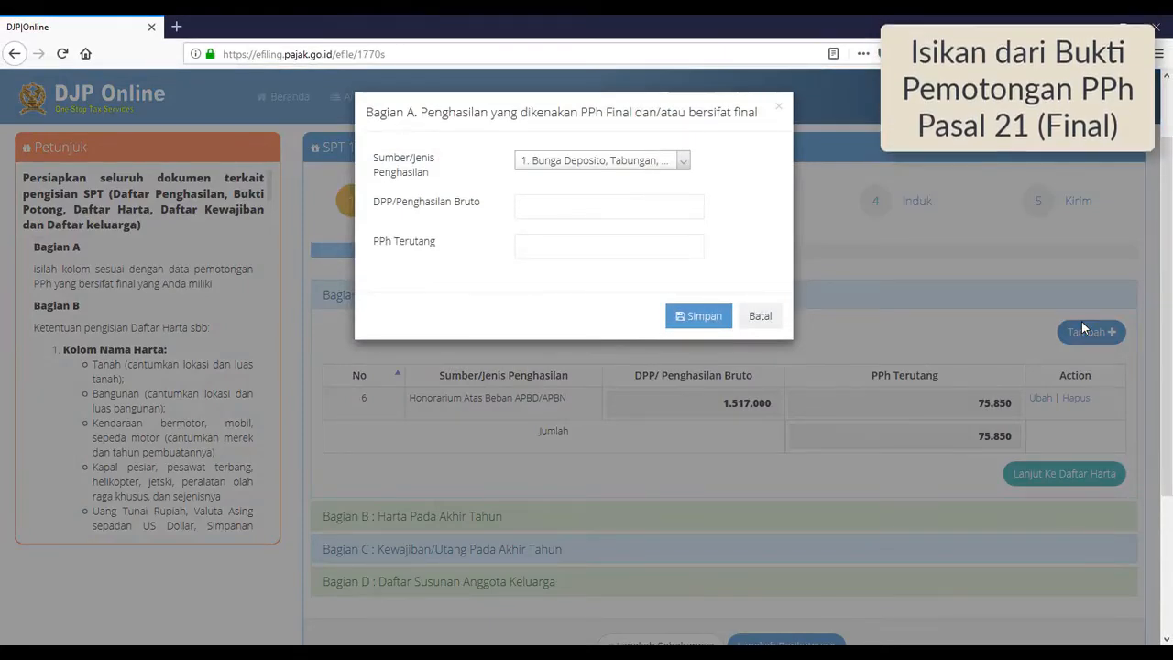
{"action": "left_click", "coordinate": [566, 163]}
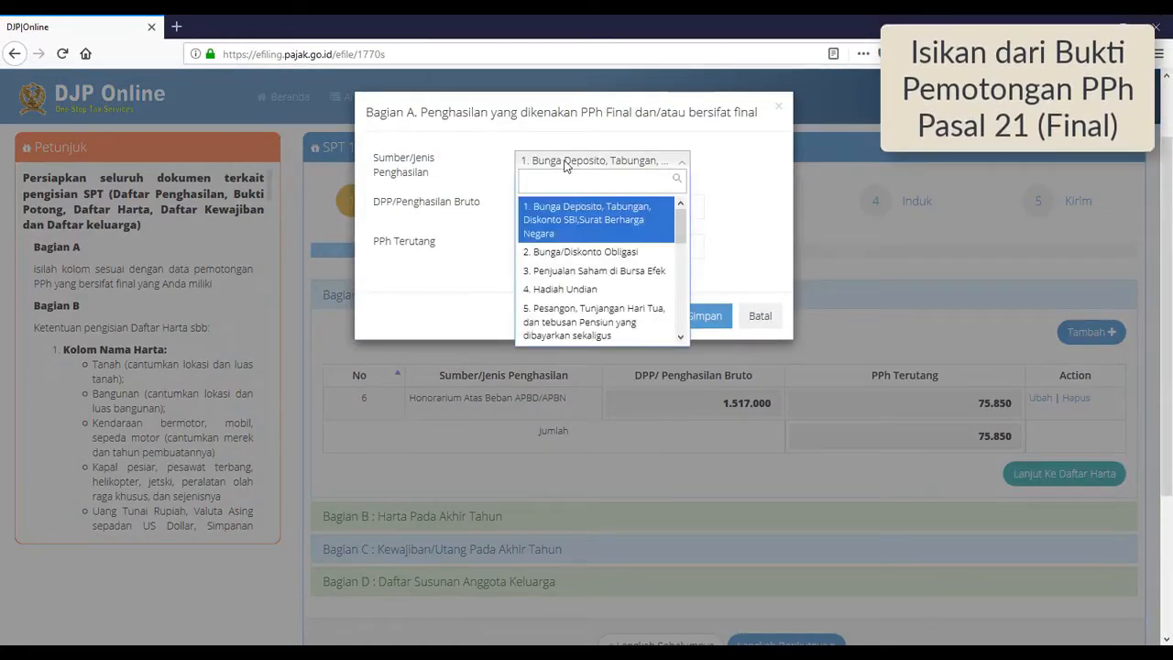
{"action": "type", "text": "6"}
{"action": "left_click", "coordinate": [559, 216]}
{"action": "left_click", "coordinate": [607, 210]}
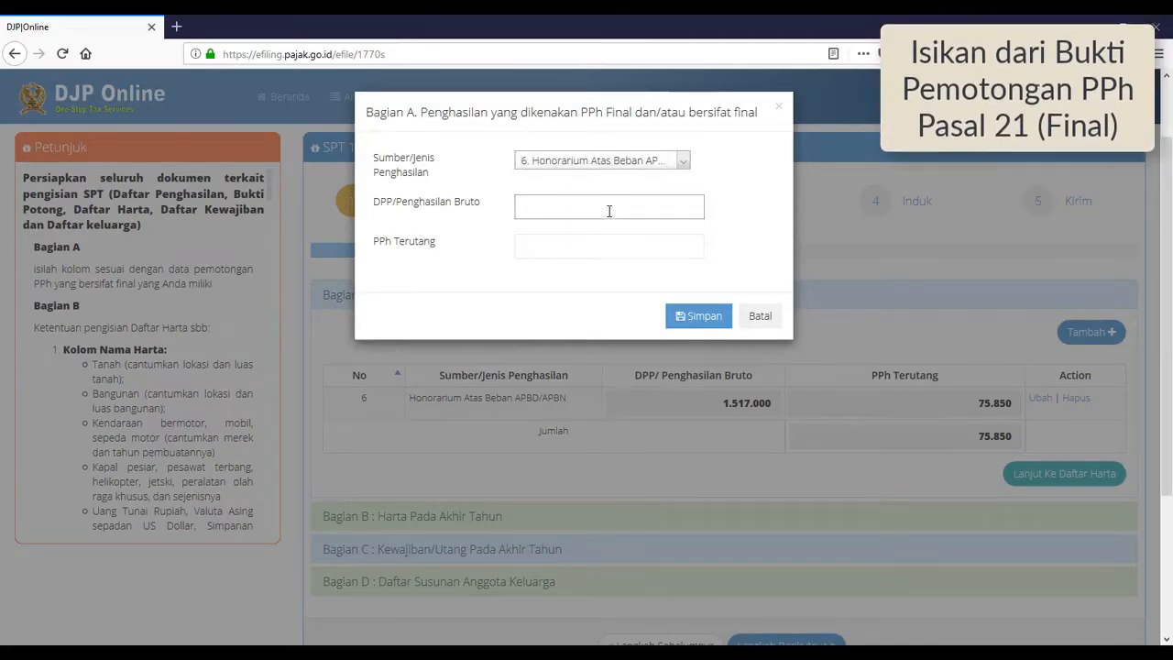
{"action": "type", "text": "970000"}
{"action": "left_click", "coordinate": [679, 243]}
{"action": "type", "text": "4850"}
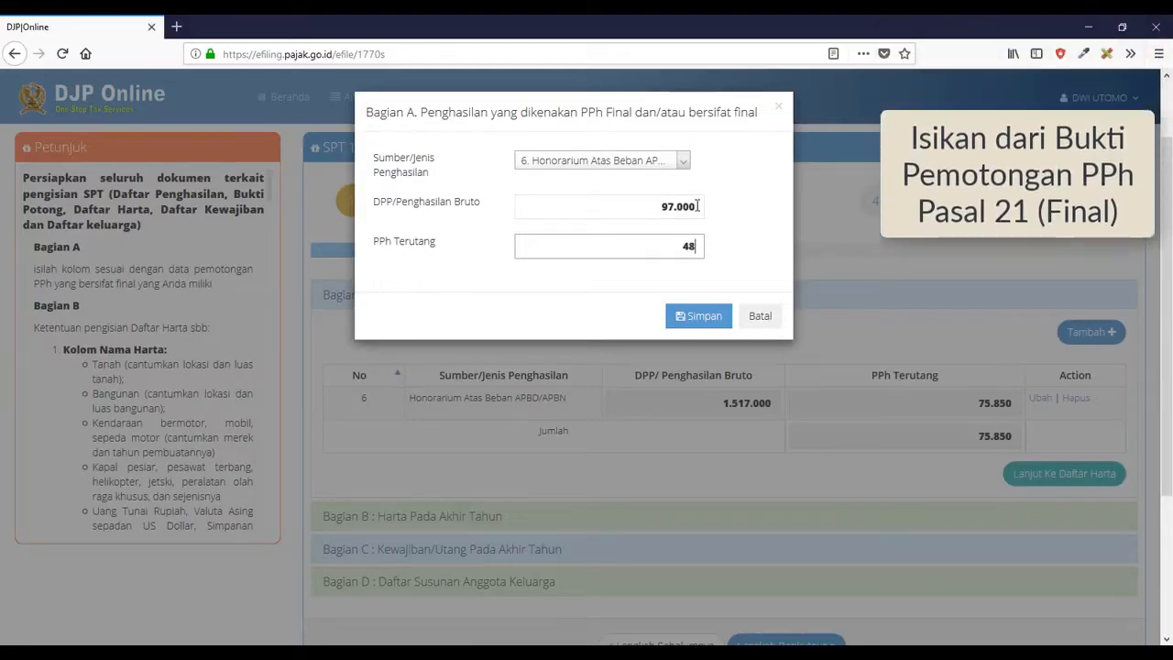
{"action": "left_click", "coordinate": [694, 317]}
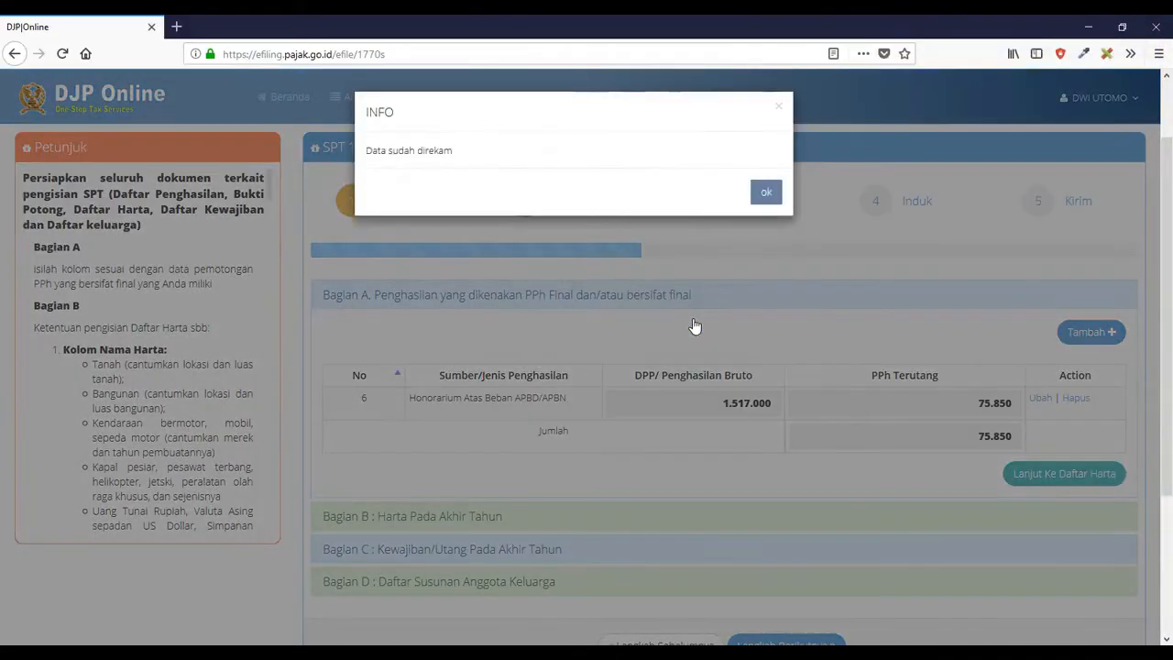
{"action": "left_click", "coordinate": [766, 193]}
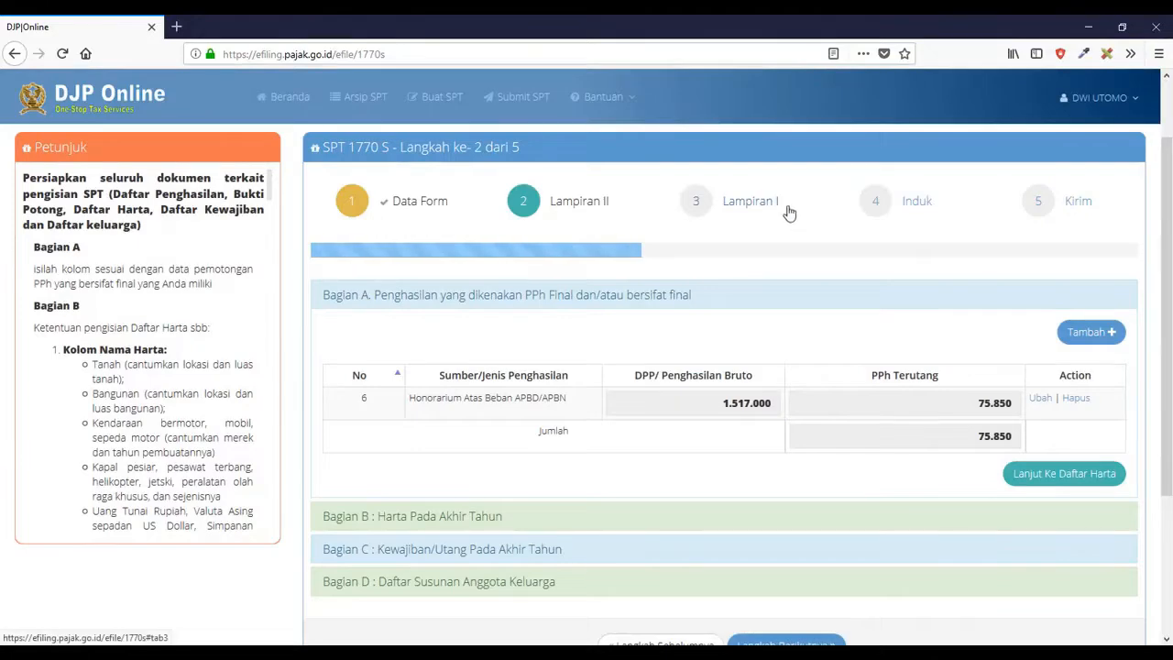
{"action": "scroll", "coordinate": [793, 229], "scroll_direction": "down", "scroll_amount": 2}
{"action": "scroll", "coordinate": [795, 229], "scroll_direction": "down", "scroll_amount": 1}
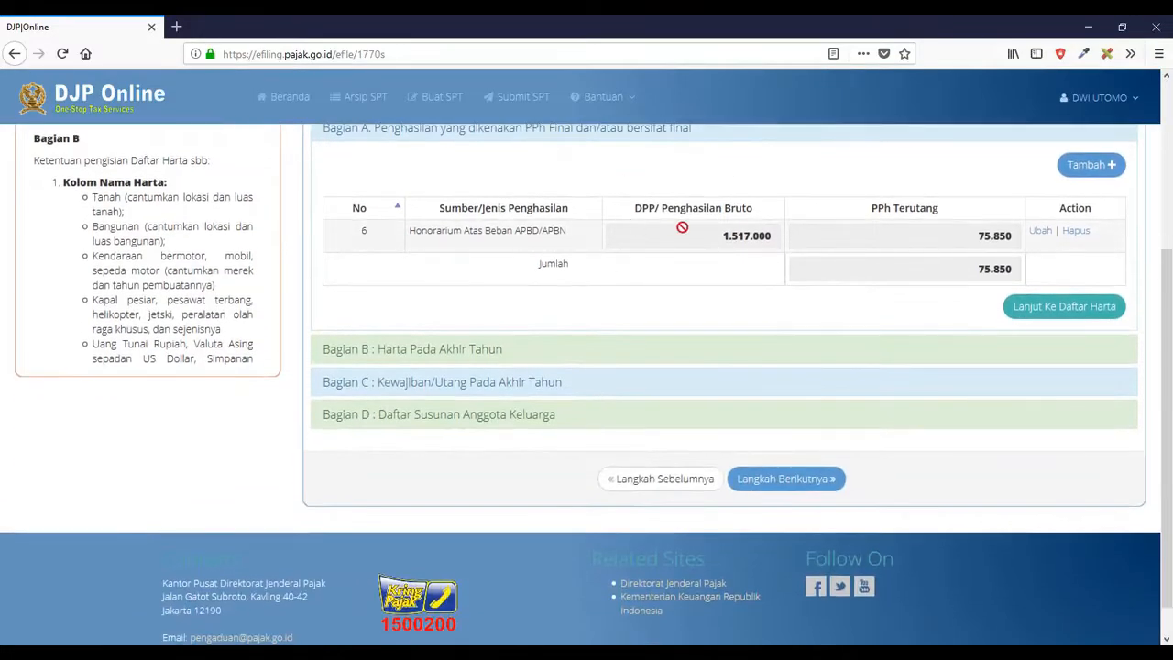
{"action": "left_click", "coordinate": [1026, 308]}
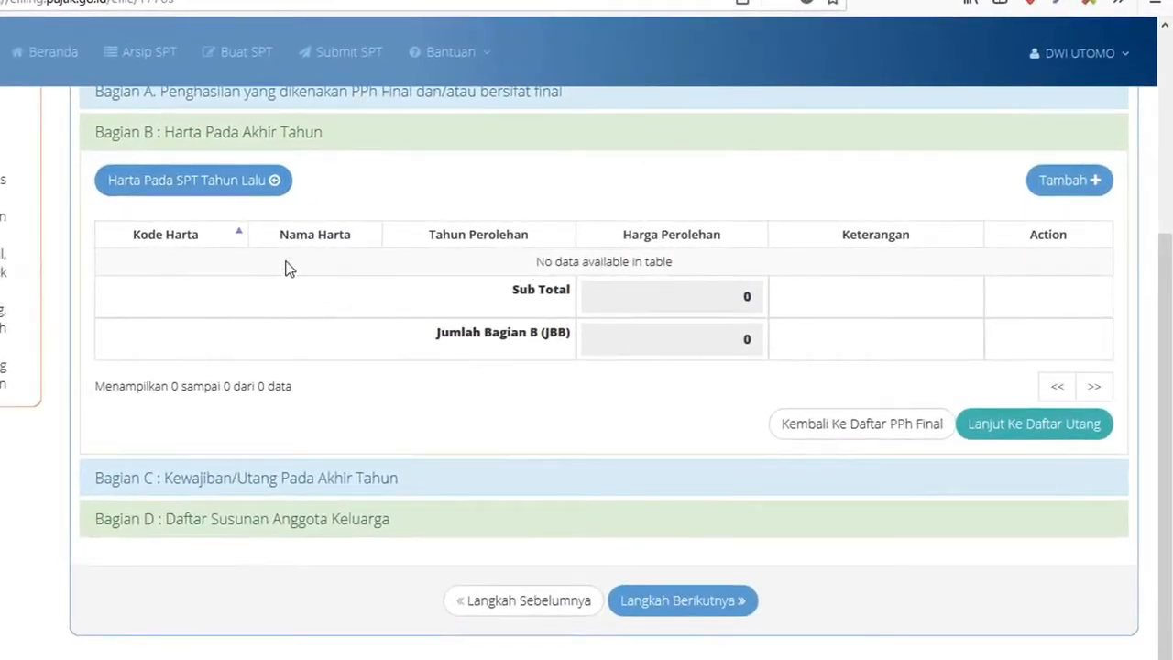
- Import last year's assets and delete the MOBIL and Sepeda motor rows, leaving four totalling 240.000.000
{"action": "left_click", "coordinate": [259, 194]}
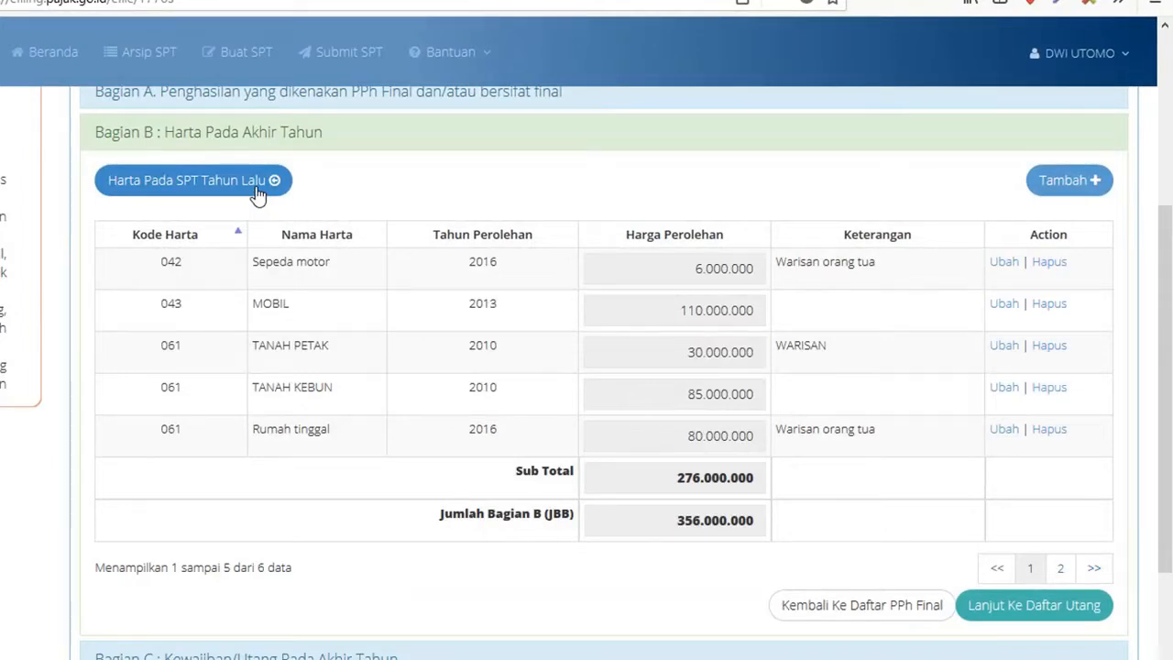
{"action": "left_click", "coordinate": [1048, 305]}
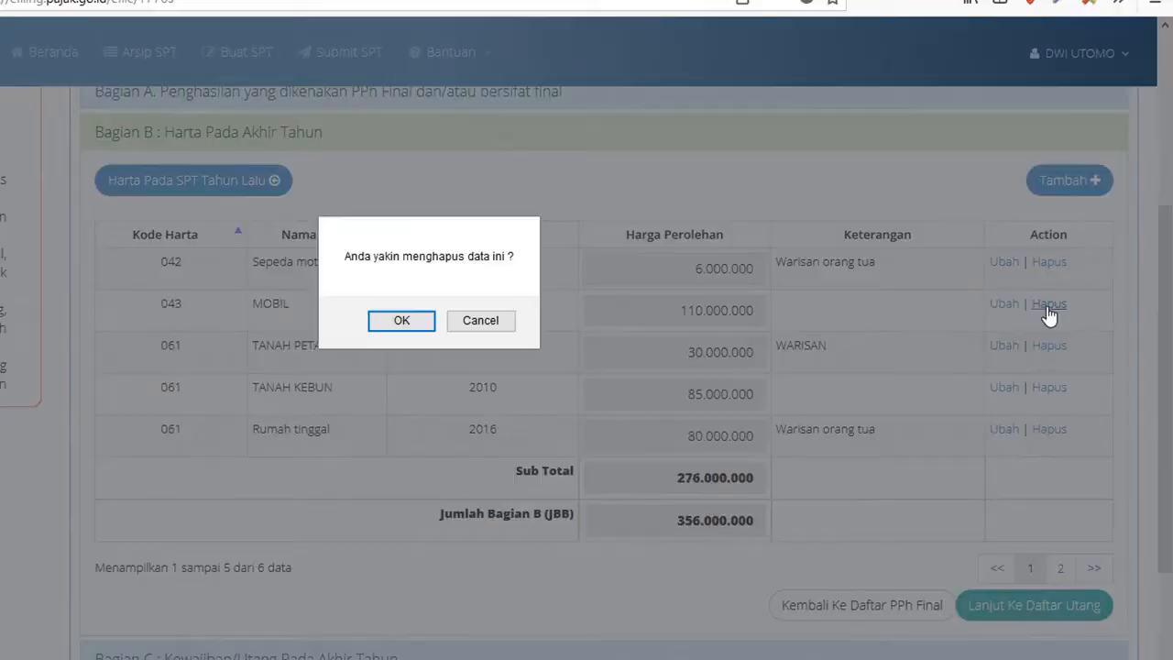
{"action": "left_click", "coordinate": [411, 325]}
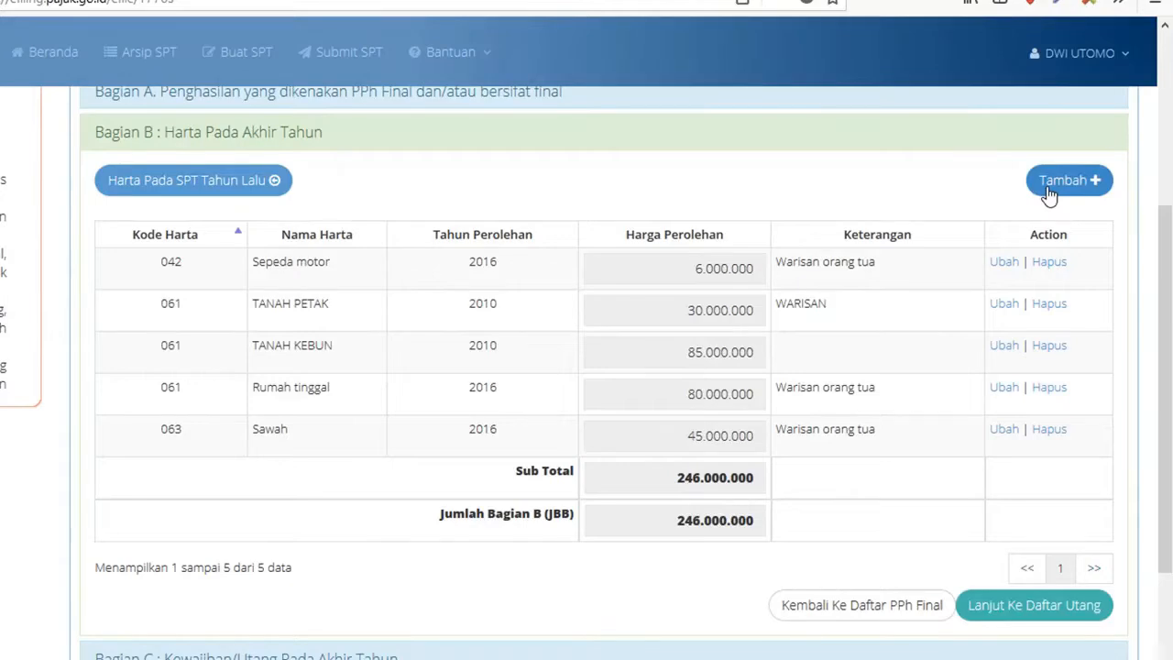
{"action": "left_click", "coordinate": [1043, 264]}
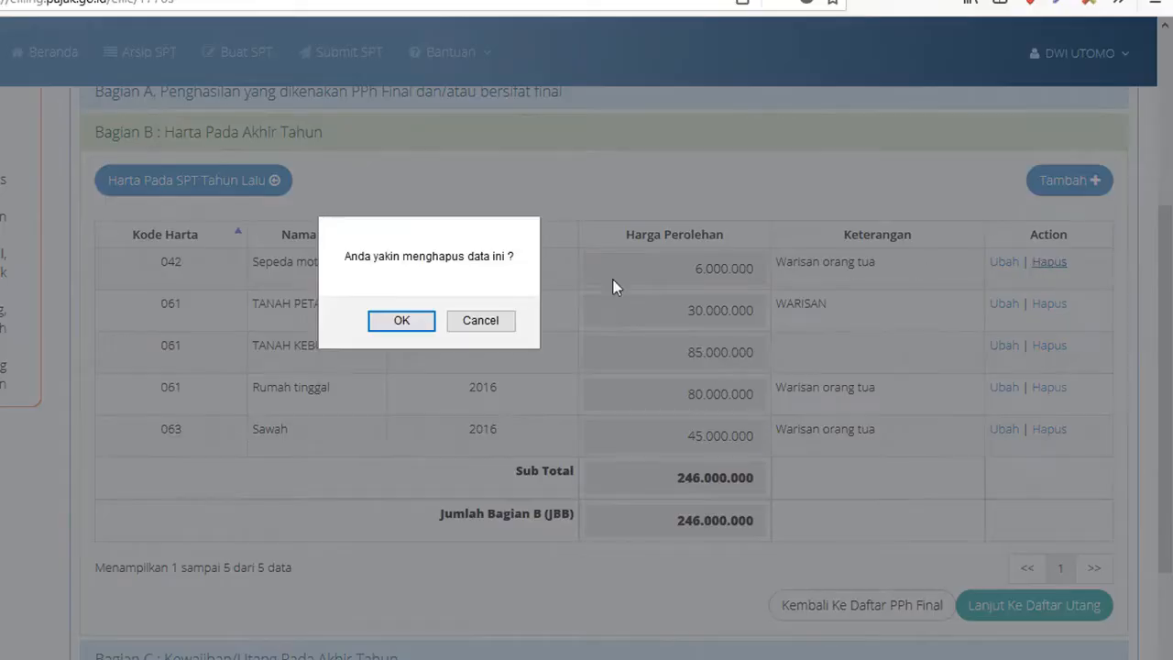
{"action": "left_click", "coordinate": [400, 320]}
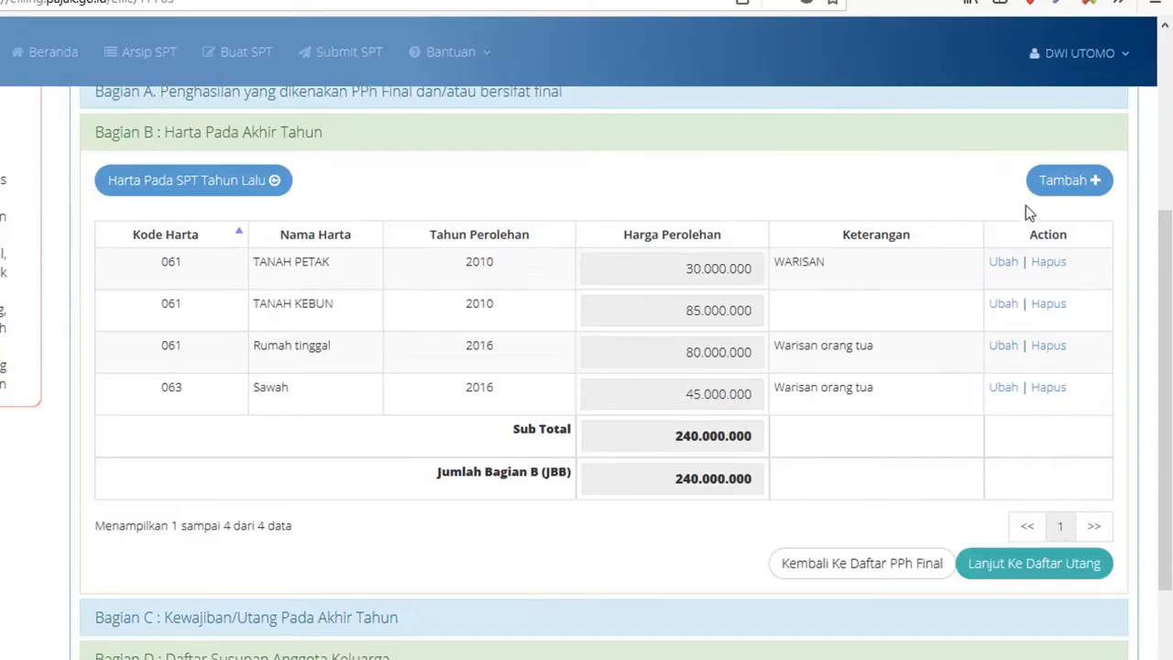
{"action": "left_click", "coordinate": [1070, 184]}
- Add a 043-Mobil asset 'MOBIL', acquired 2017 for 222.000.000, described 'MPV, PEMBELIAN TUNAI'
{"action": "left_click", "coordinate": [440, 136]}
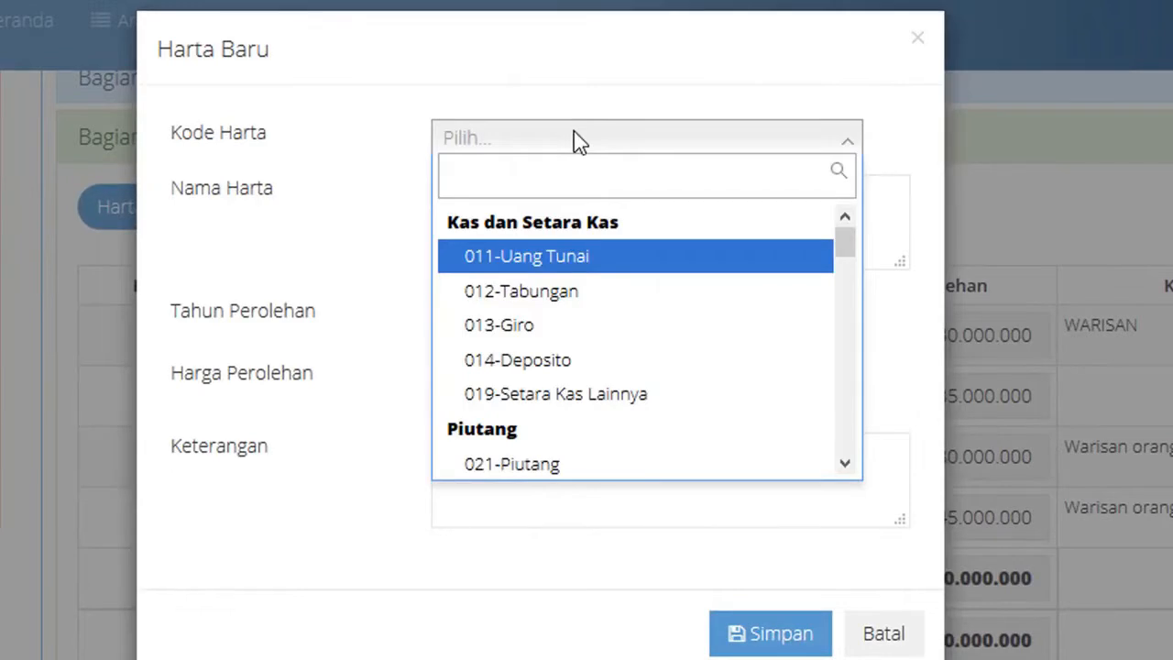
{"action": "type", "text": "mo"}
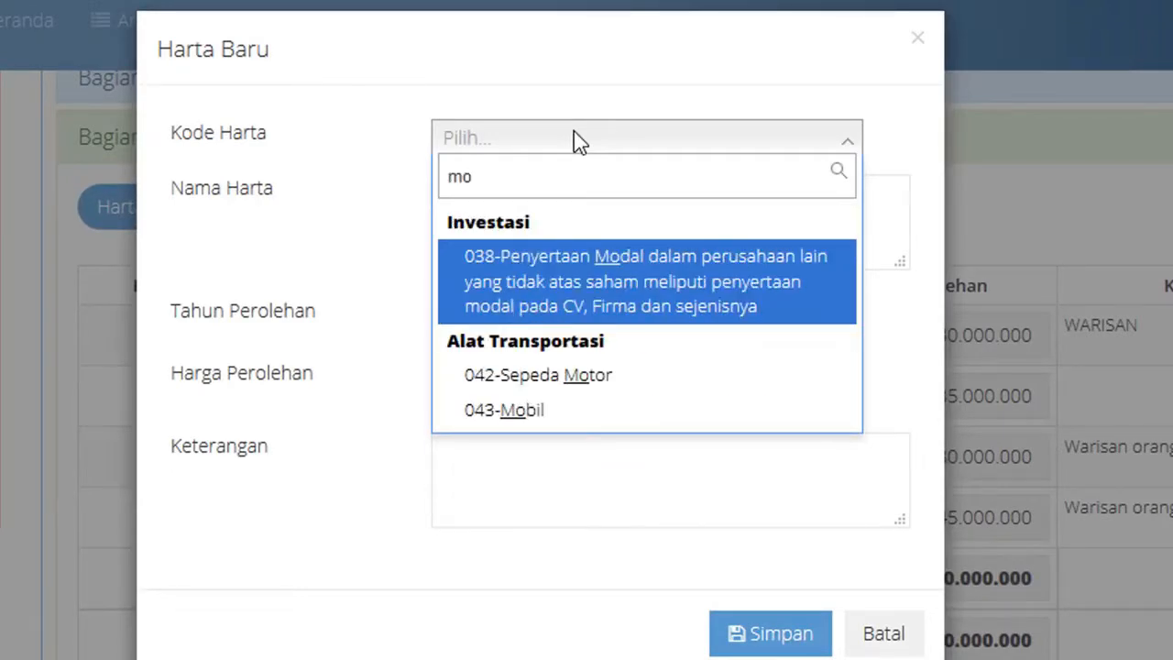
{"action": "left_click", "coordinate": [499, 423]}
{"action": "left_click", "coordinate": [566, 208]}
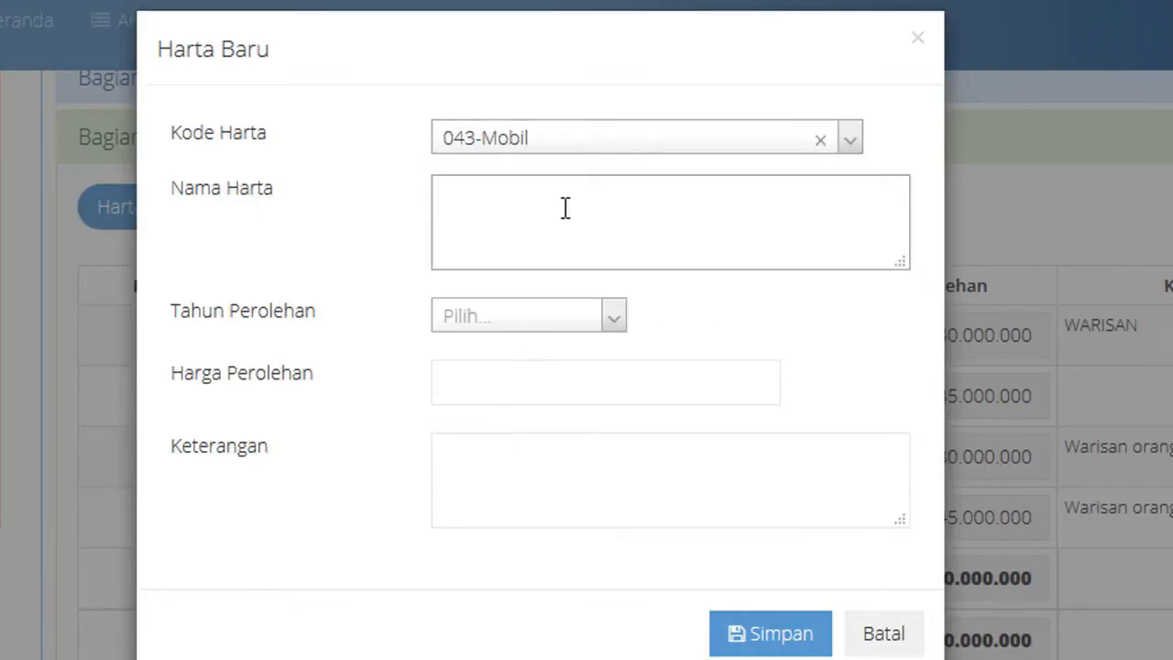
{"action": "type", "text": "MOBIL"}
{"action": "left_click", "coordinate": [546, 313]}
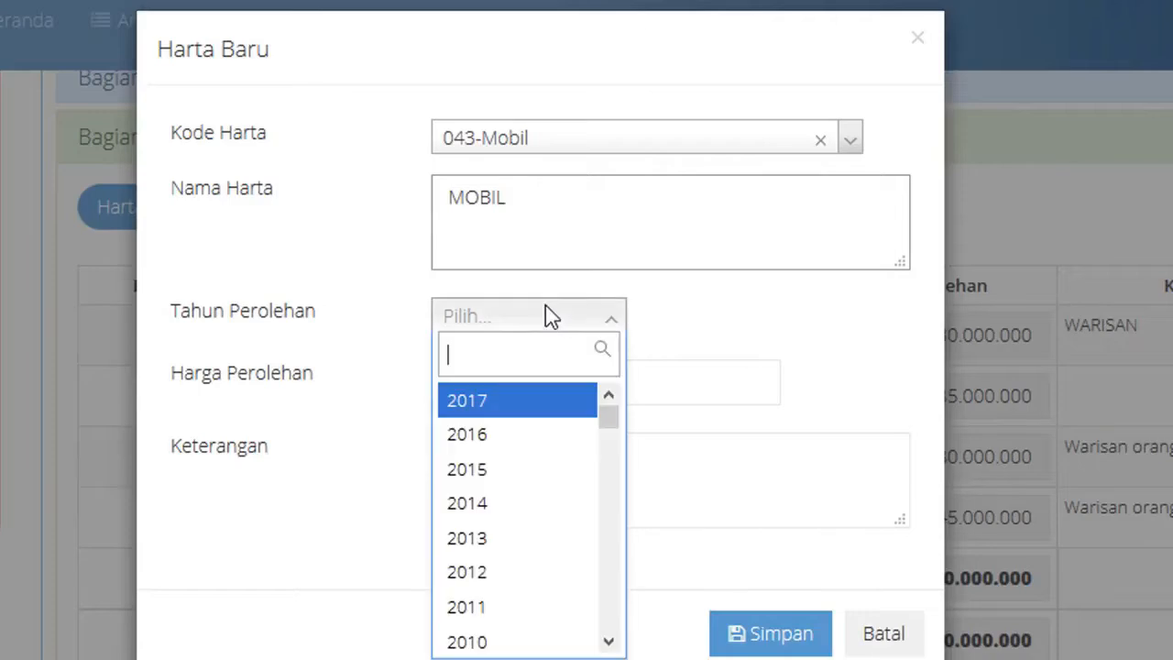
{"action": "left_click", "coordinate": [518, 411]}
{"action": "left_click", "coordinate": [519, 388]}
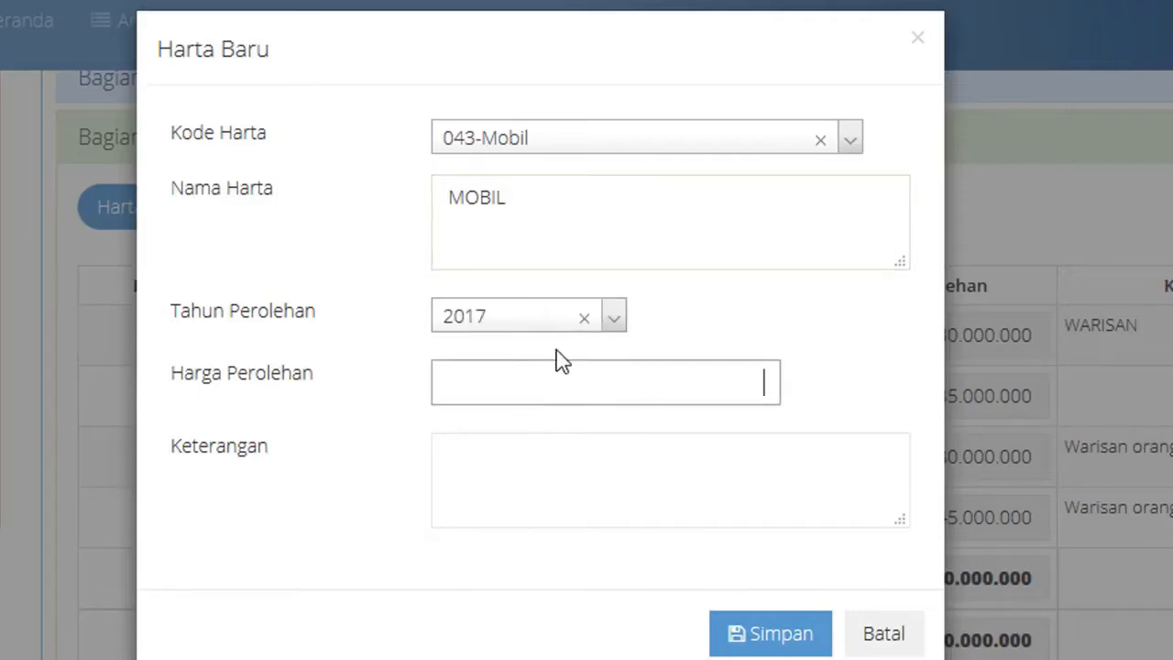
{"action": "type", "text": "222000000"}
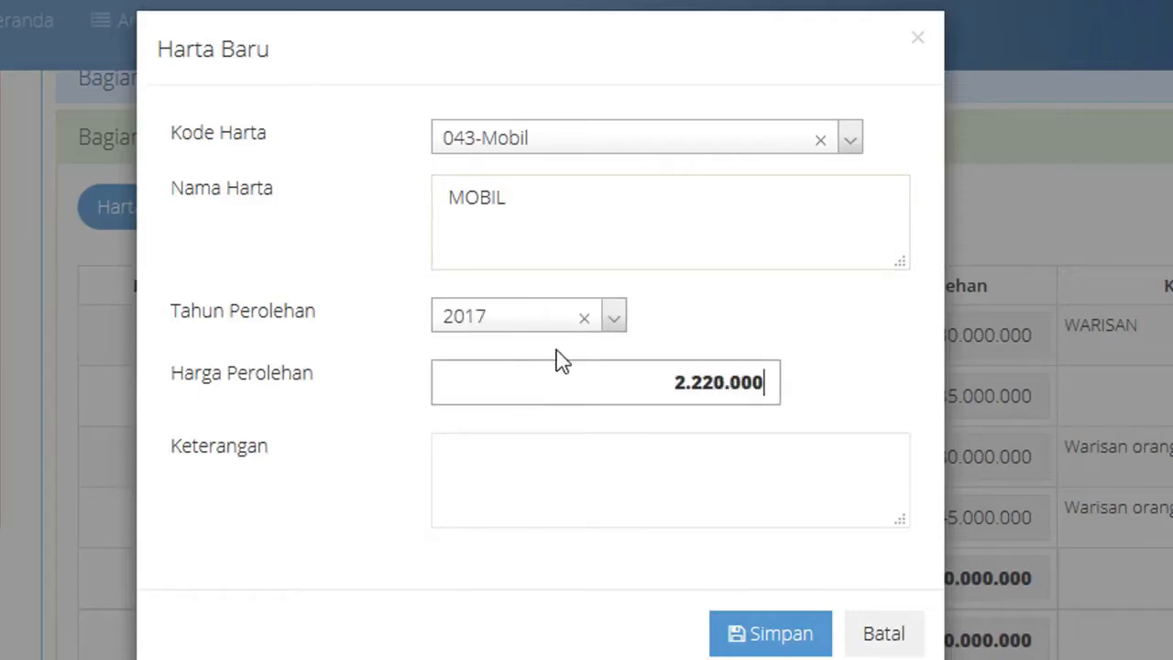
{"action": "key", "text": "Tab"}
{"action": "type", "text": "MP"}
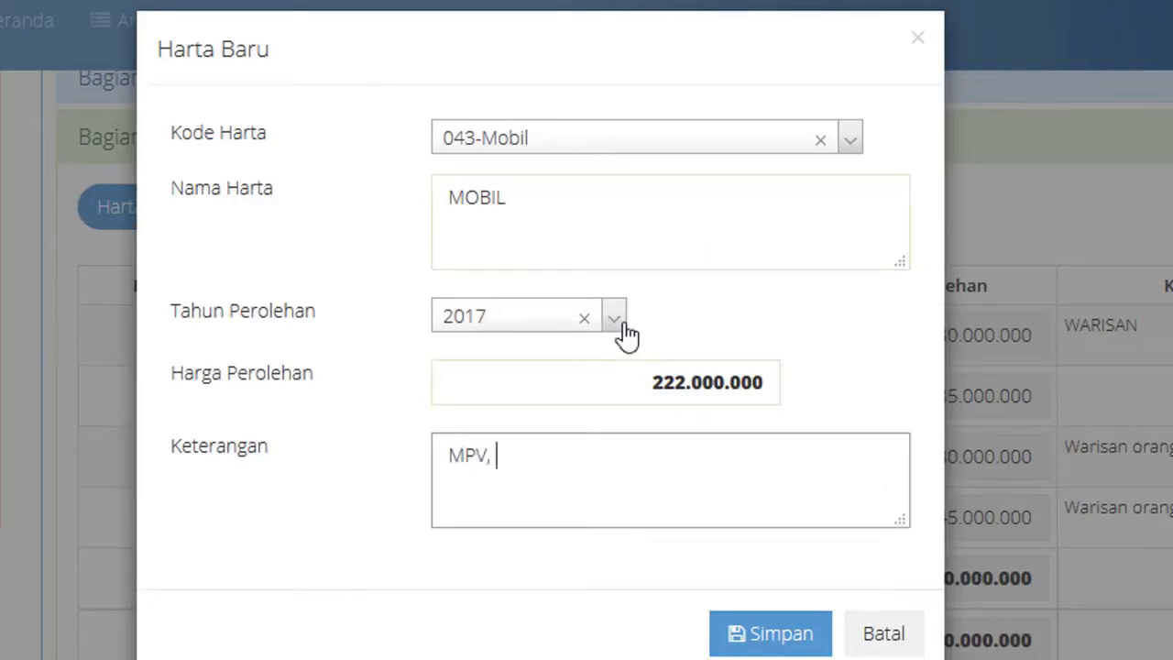
{"action": "type", "text": "V, PEMBELIAN TUNAI"}
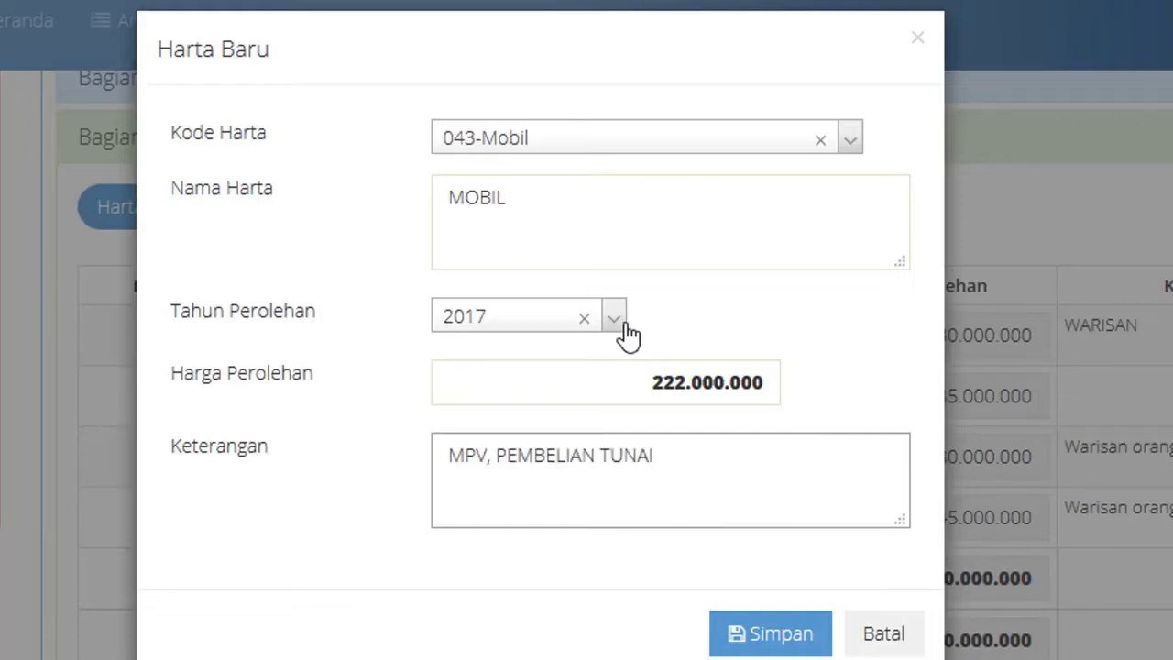
{"action": "left_click", "coordinate": [753, 636]}
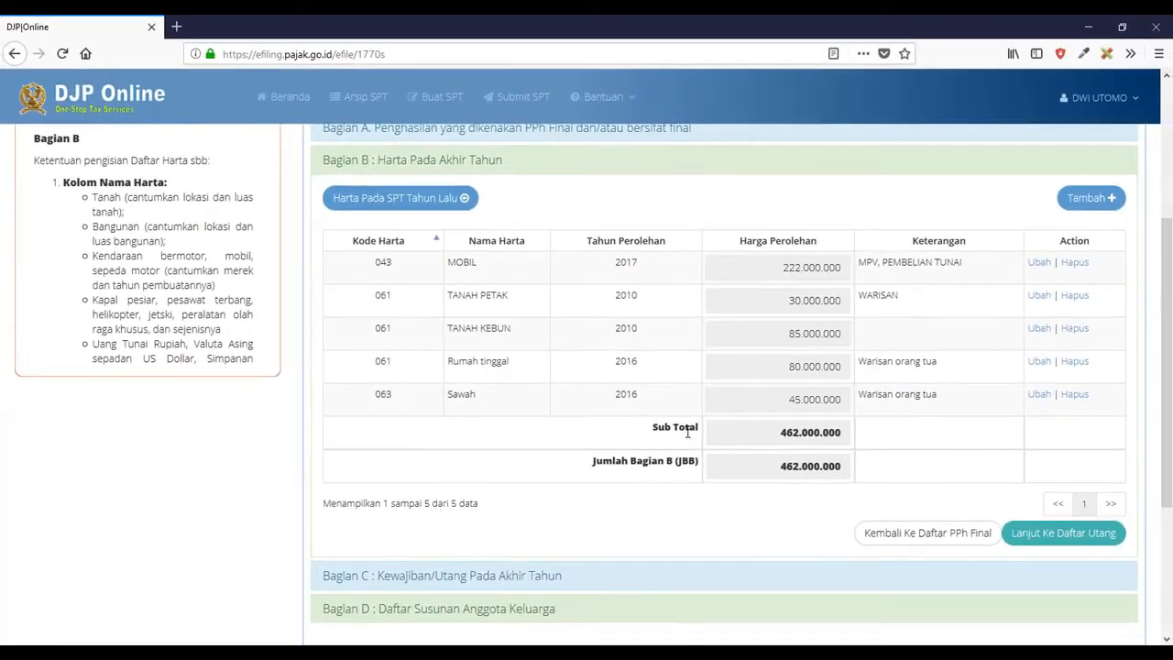
- Add a 042-Sepeda Motor asset (HONDA BEAT, 2017, 13.000.000), then continue to the debts list
{"action": "left_click", "coordinate": [1091, 197]}
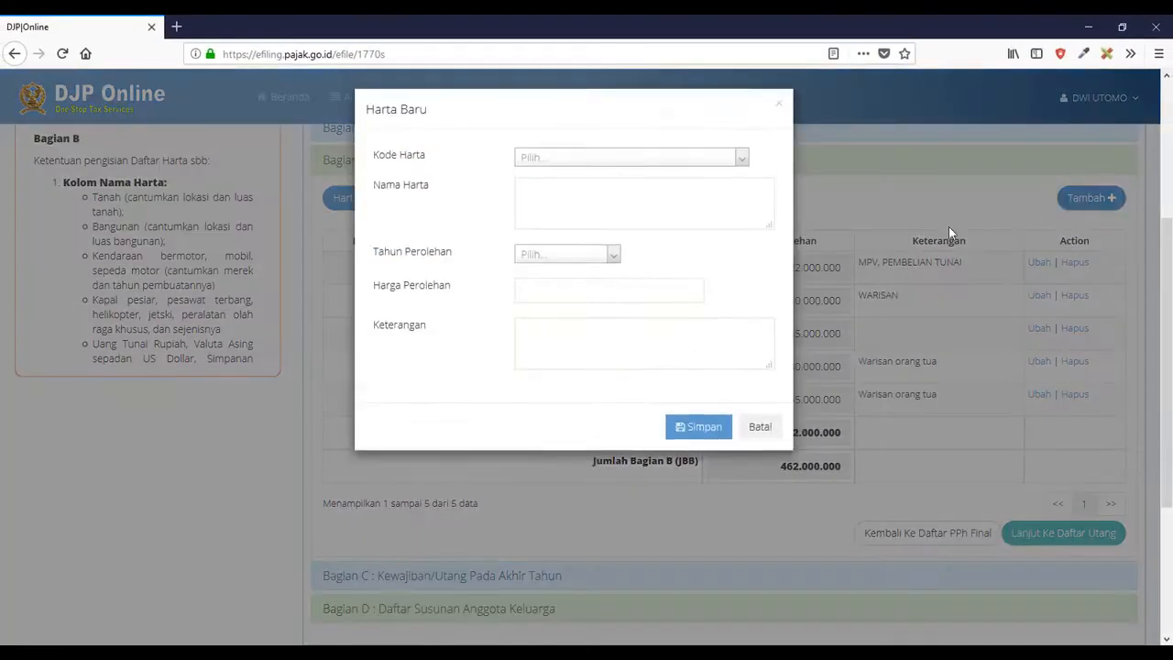
{"action": "left_click", "coordinate": [602, 161]}
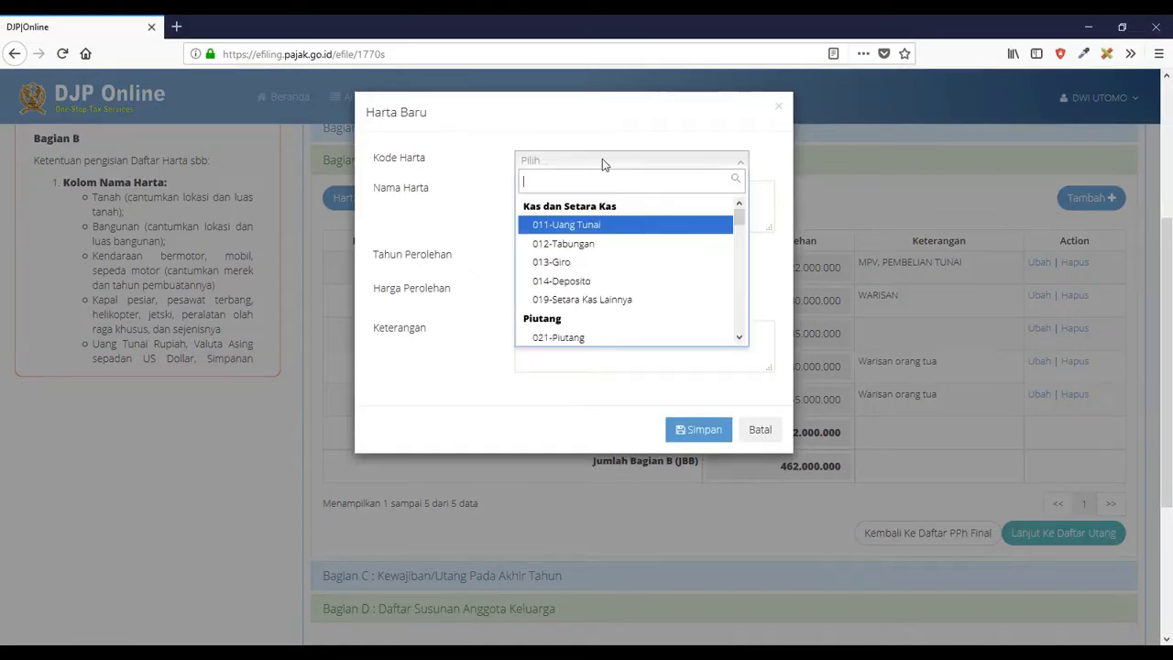
{"action": "type", "text": "SEPEDA"}
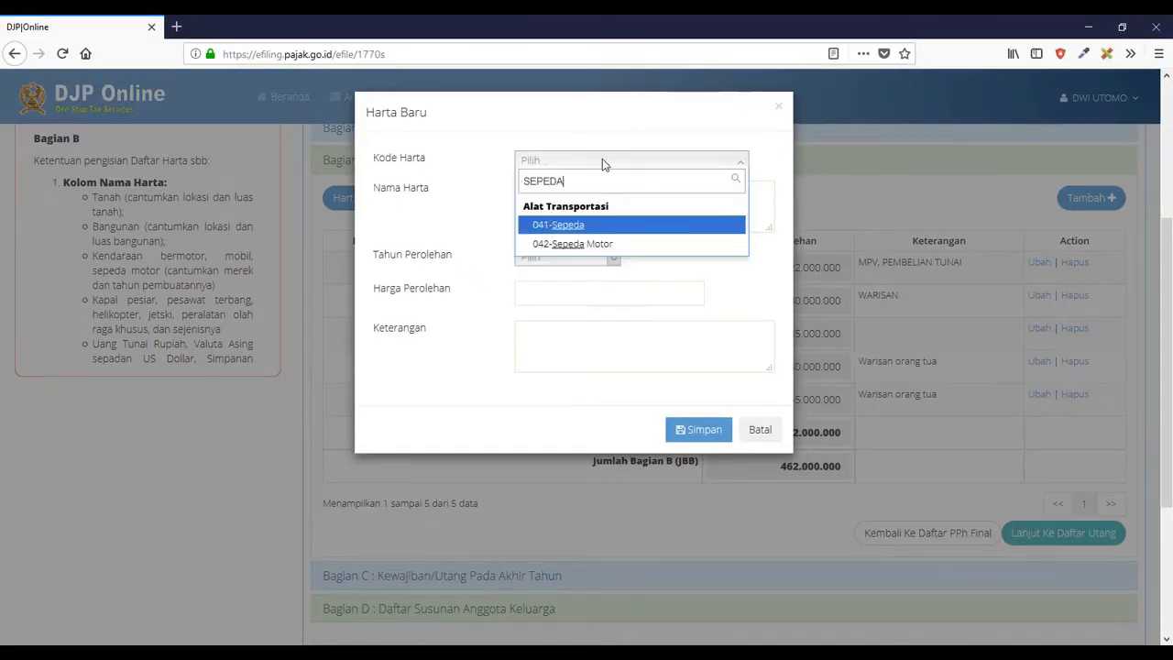
{"action": "left_click", "coordinate": [581, 244]}
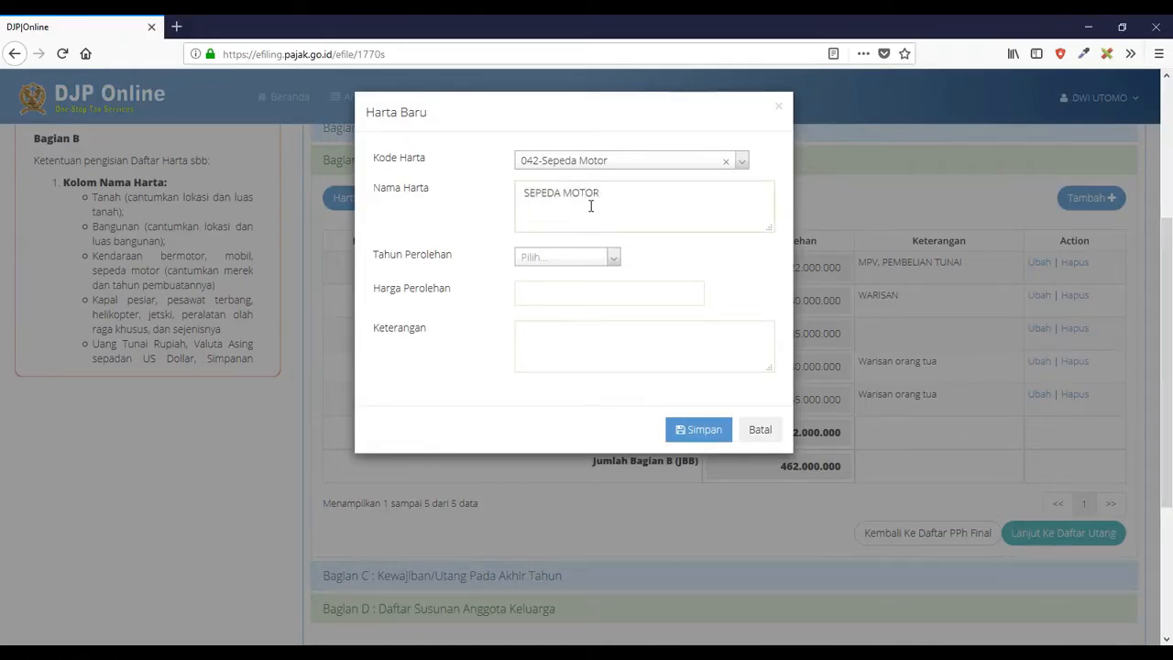
{"action": "left_click", "coordinate": [577, 259]}
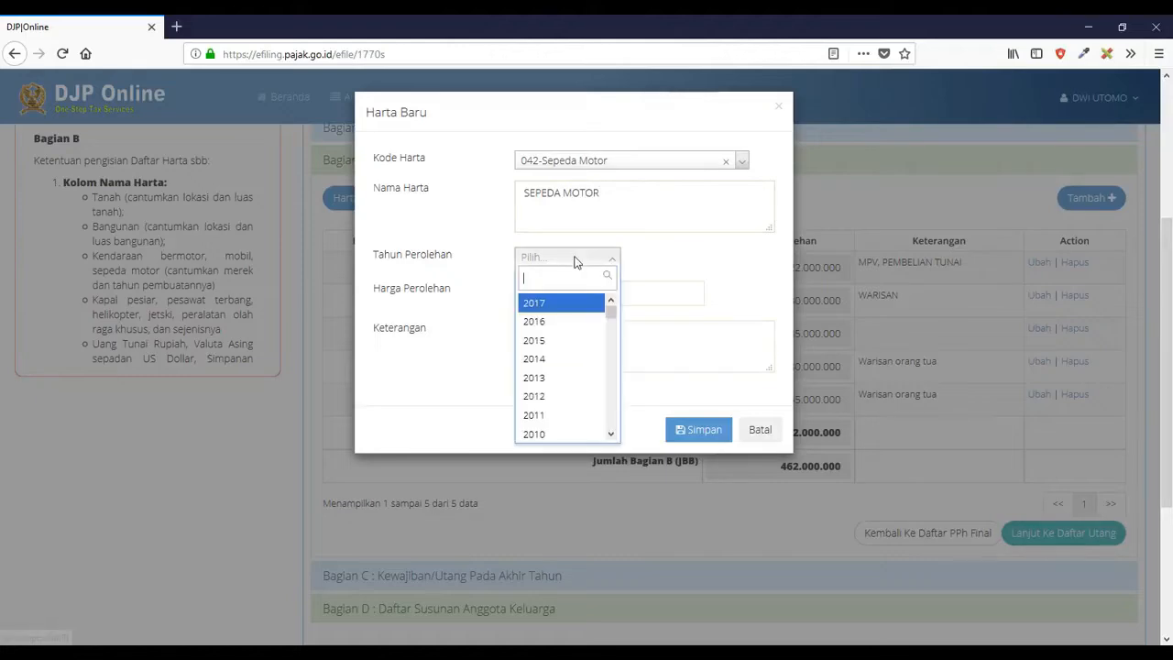
{"action": "left_click", "coordinate": [558, 307]}
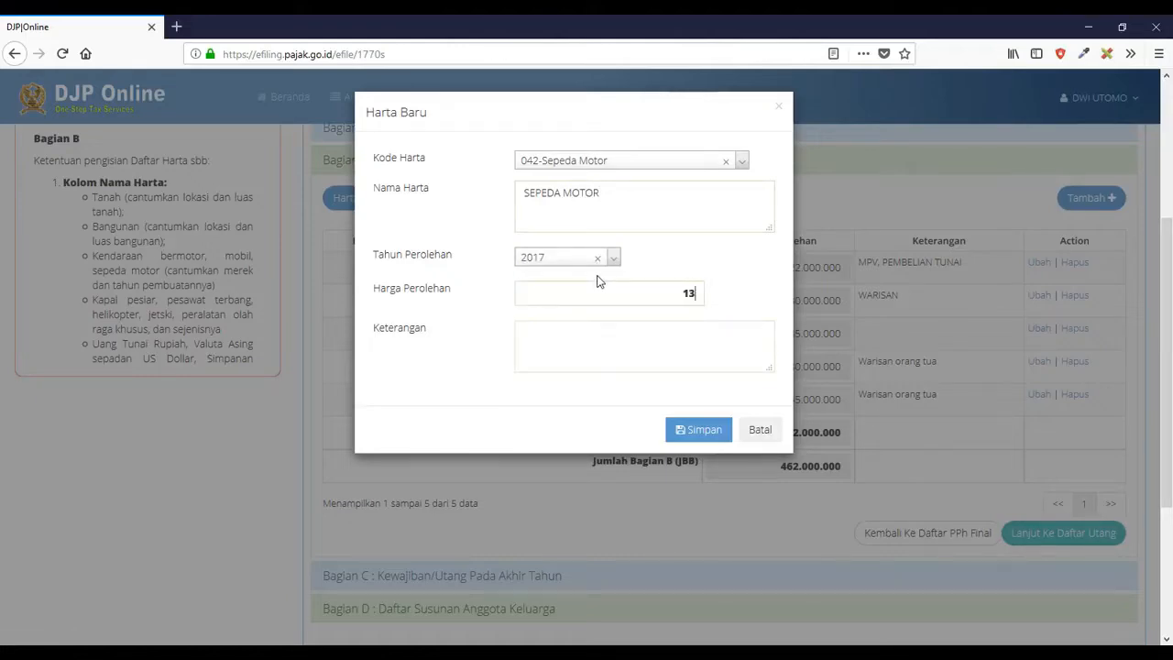
{"action": "left_click", "coordinate": [581, 346]}
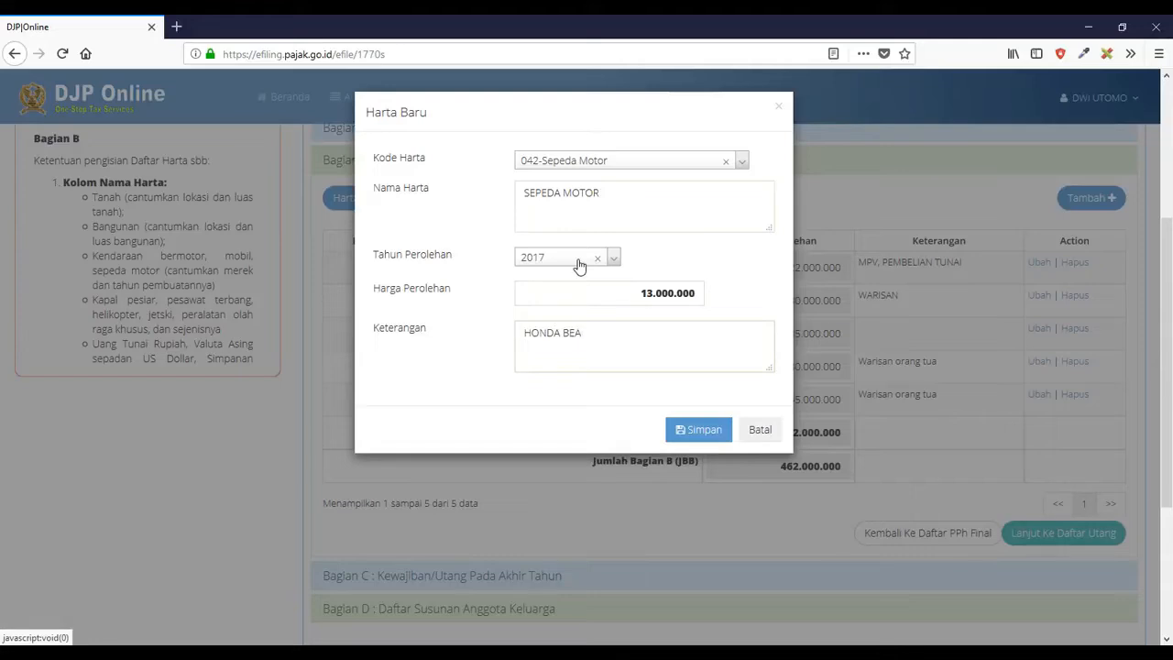
{"action": "left_click", "coordinate": [682, 429]}
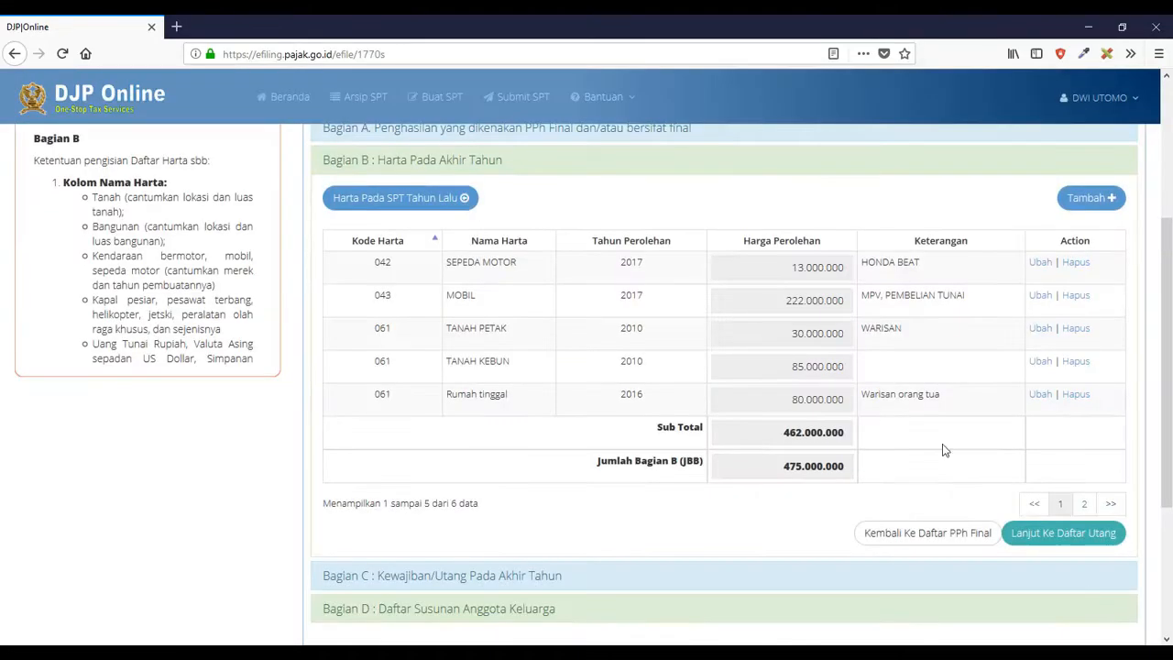
{"action": "left_click", "coordinate": [1034, 541]}
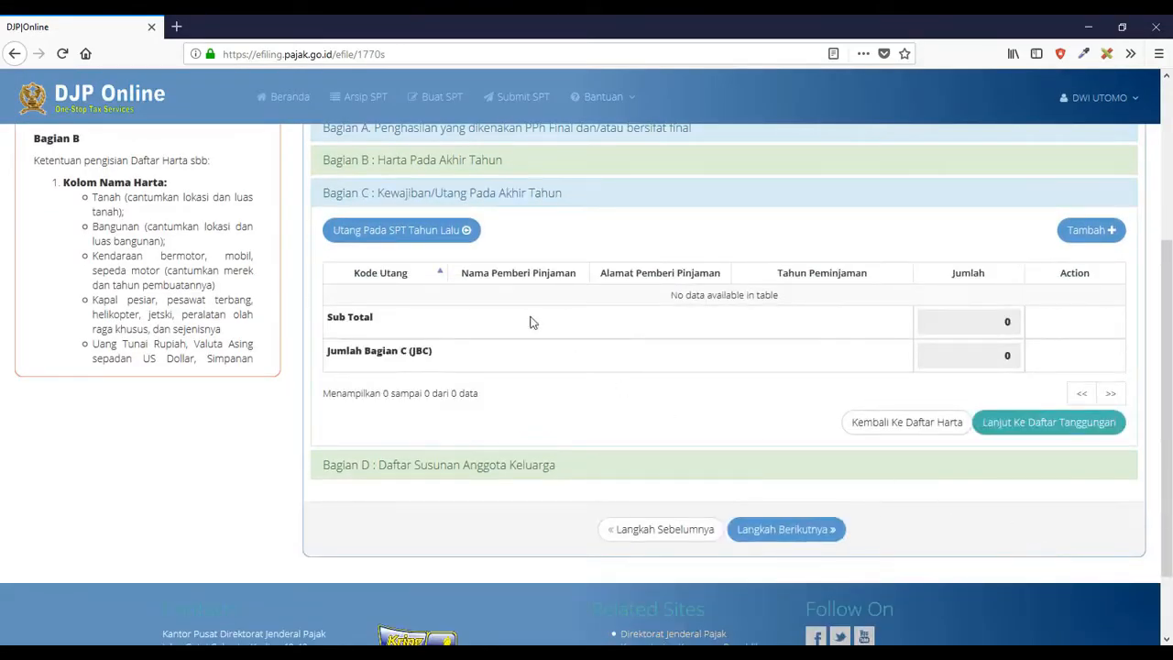
- Import last year's debts (none found), then import last year's three family dependents
{"action": "left_click", "coordinate": [435, 241]}
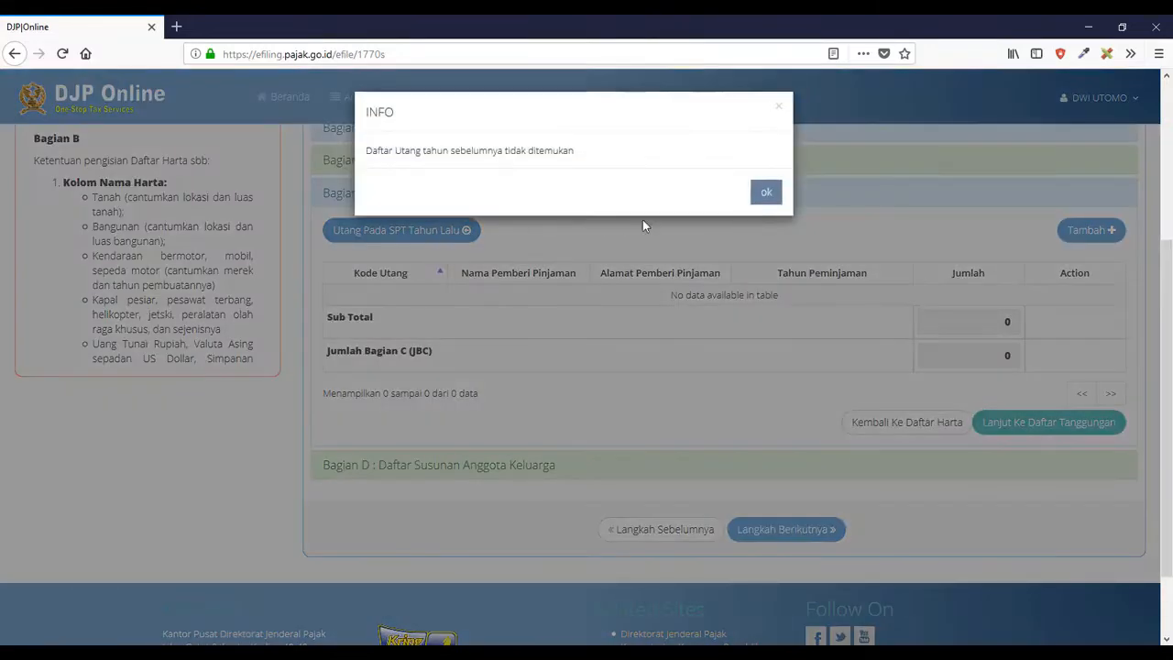
{"action": "left_click", "coordinate": [764, 193]}
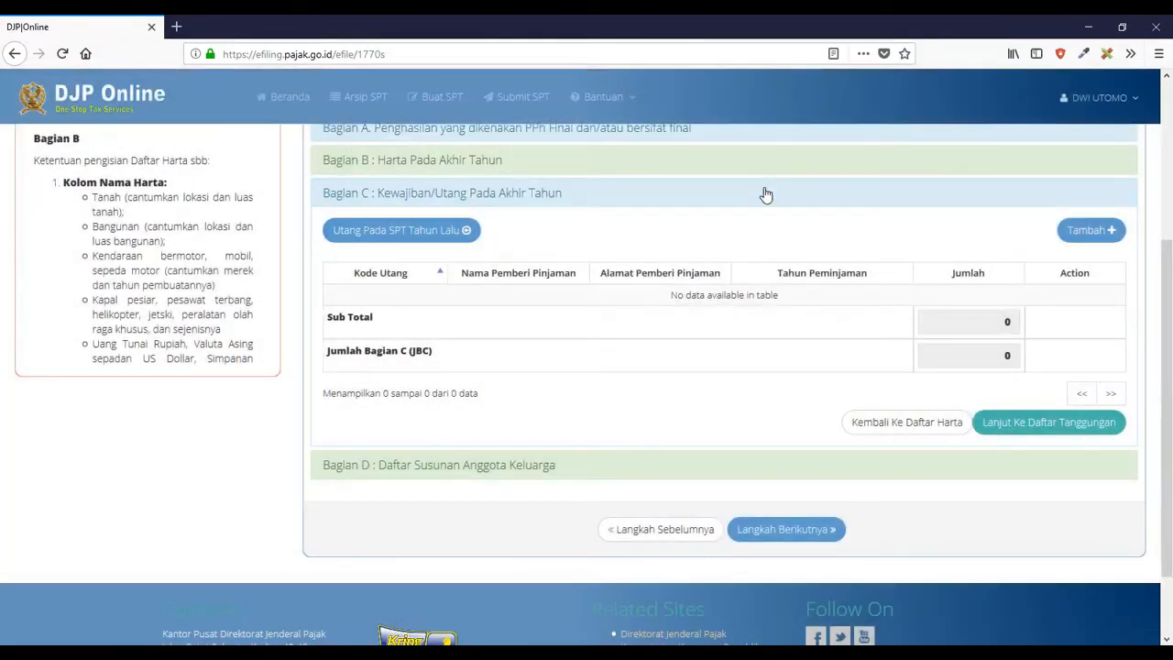
{"action": "left_click", "coordinate": [1036, 428]}
{"action": "left_click", "coordinate": [437, 278]}
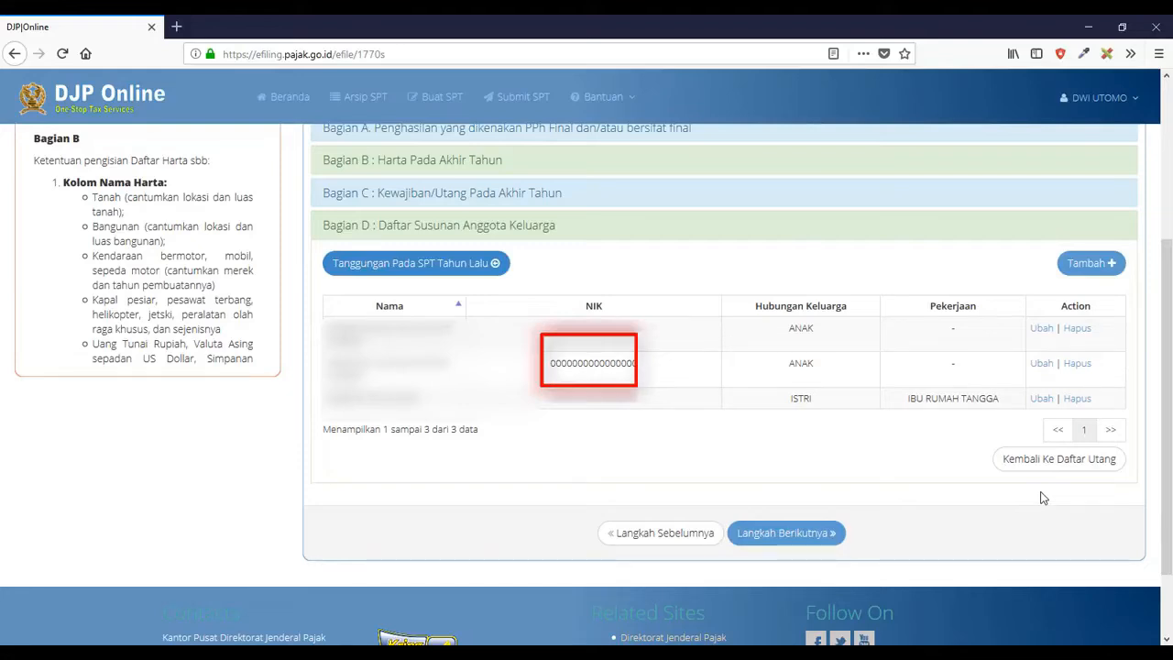
- Replace the second child's NIK with the correct number and proceed to step 3, Lampiran I
{"action": "left_click", "coordinate": [1042, 365]}
{"action": "double_click", "coordinate": [595, 205]}
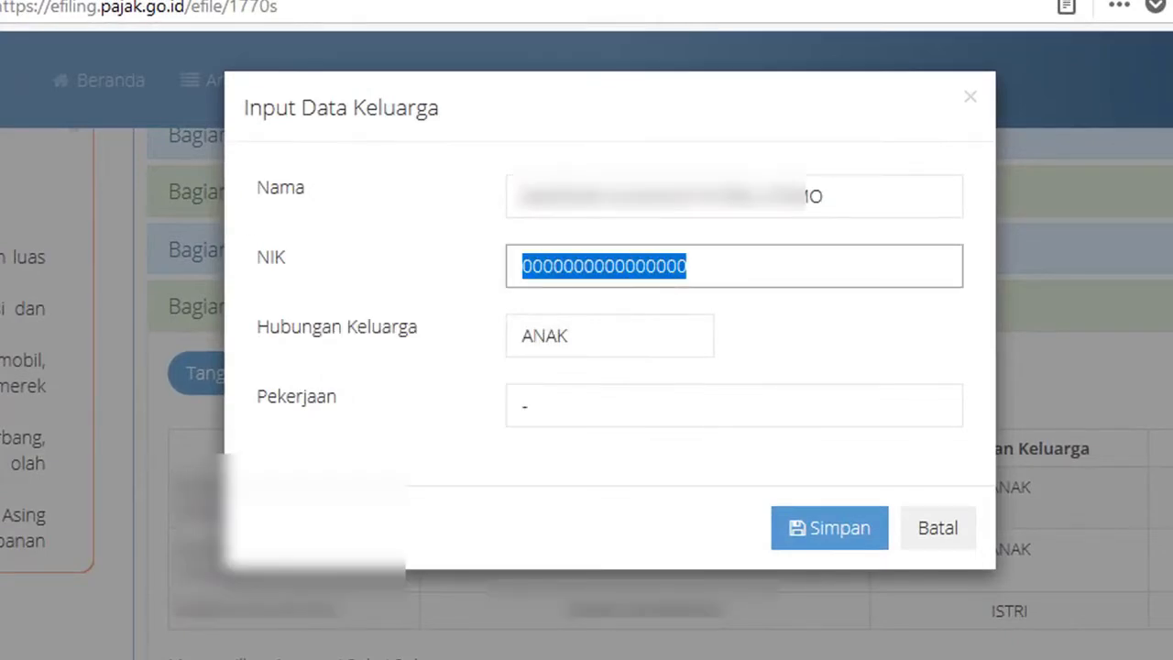
{"action": "key", "text": "BackSpace"}
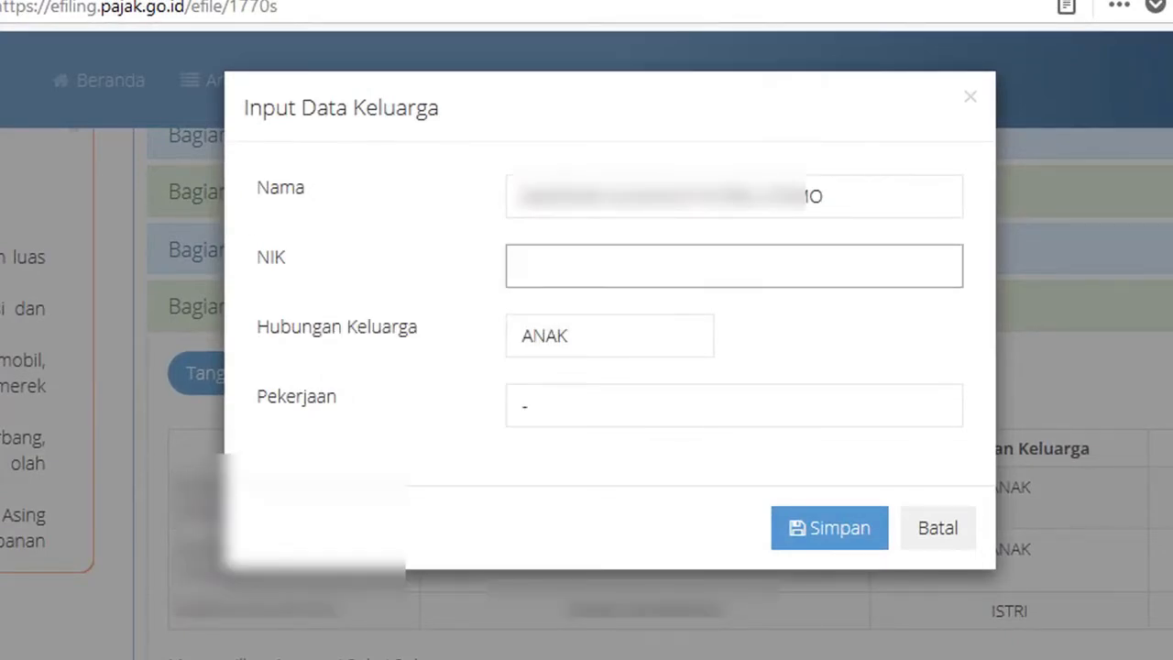
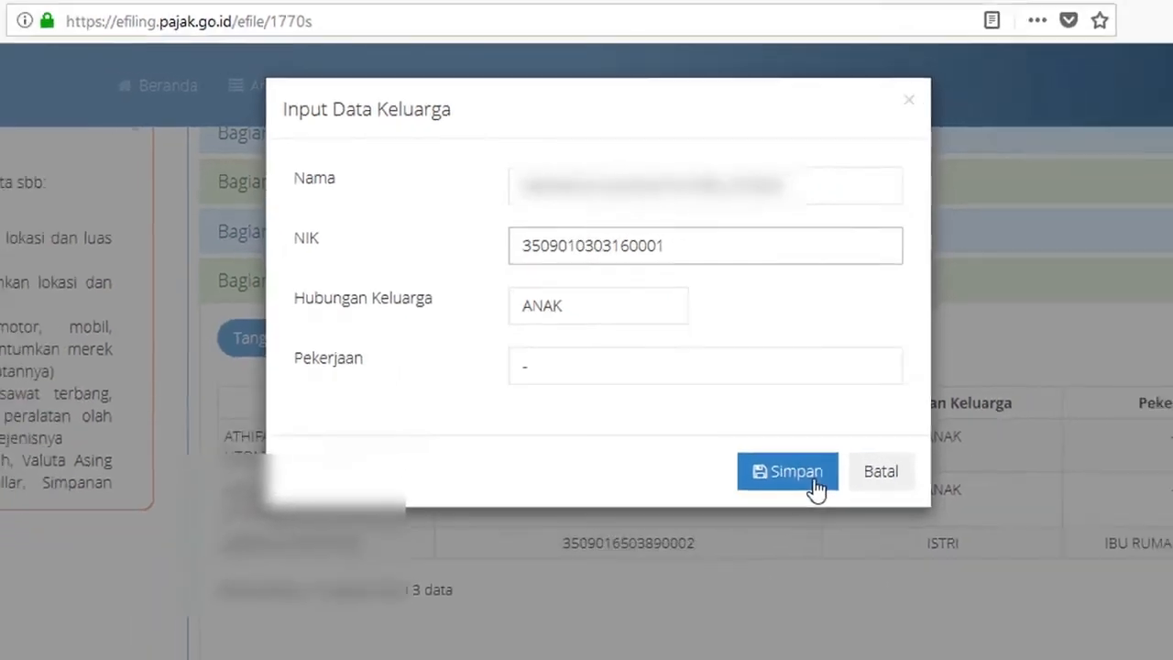
{"action": "left_click", "coordinate": [838, 536]}
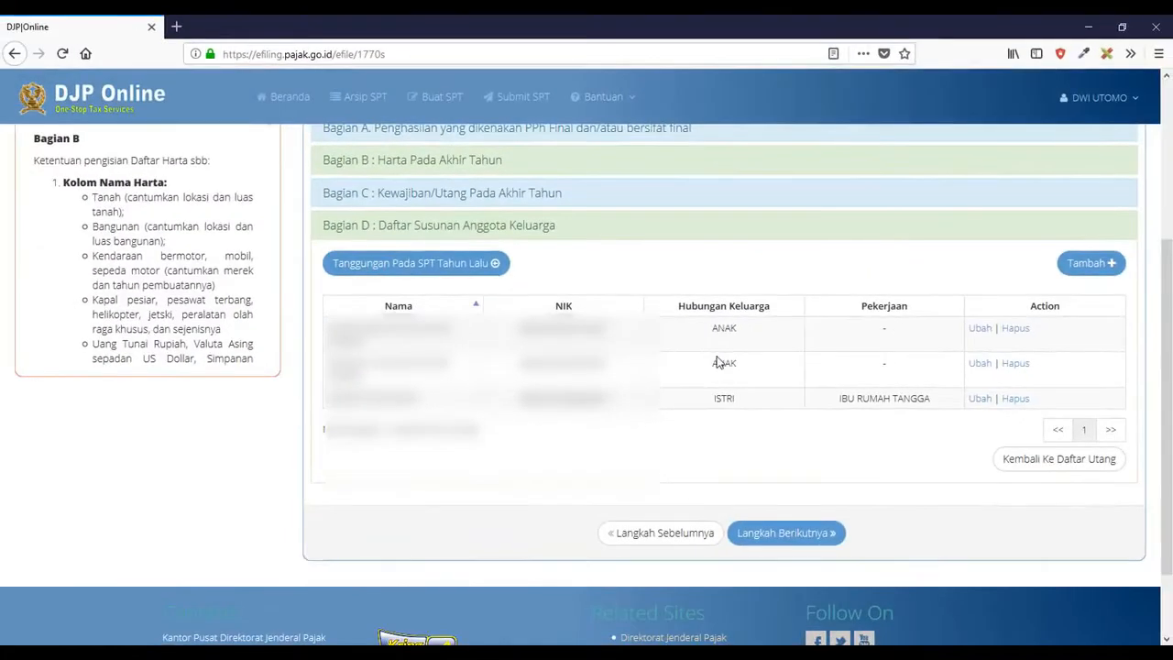
{"action": "left_click", "coordinate": [769, 539]}
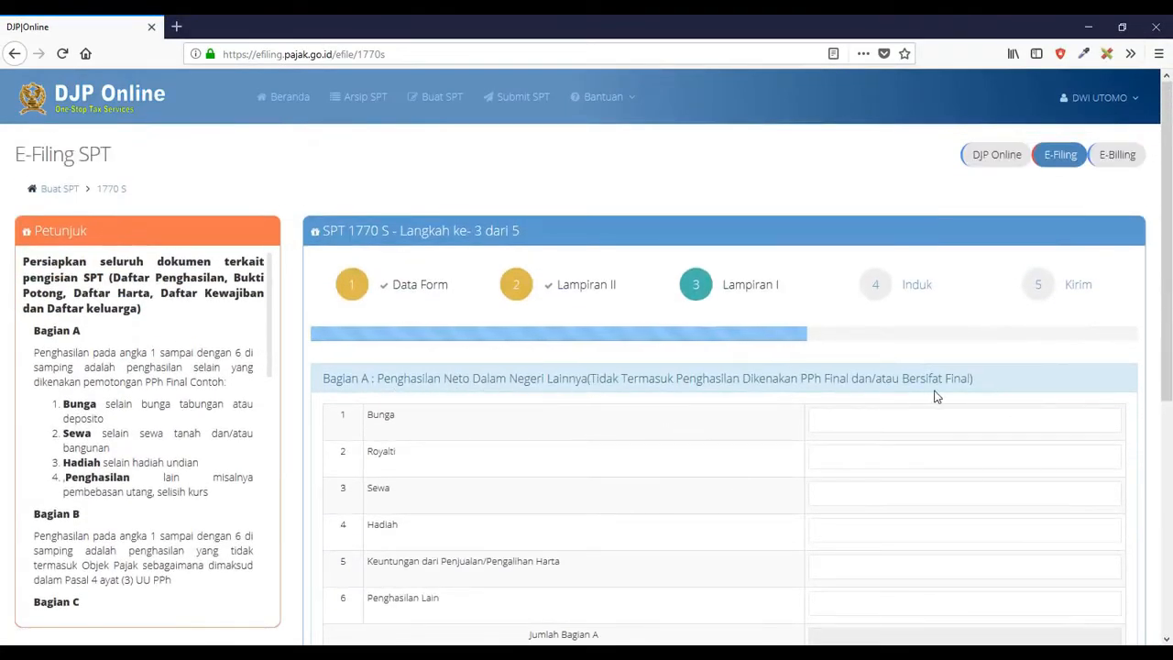
- Skip sections A and B and add a Pasal 21 withholding slip with 19.026.550 tax withheld
{"action": "scroll", "coordinate": [776, 429], "scroll_direction": "down", "scroll_amount": 5}
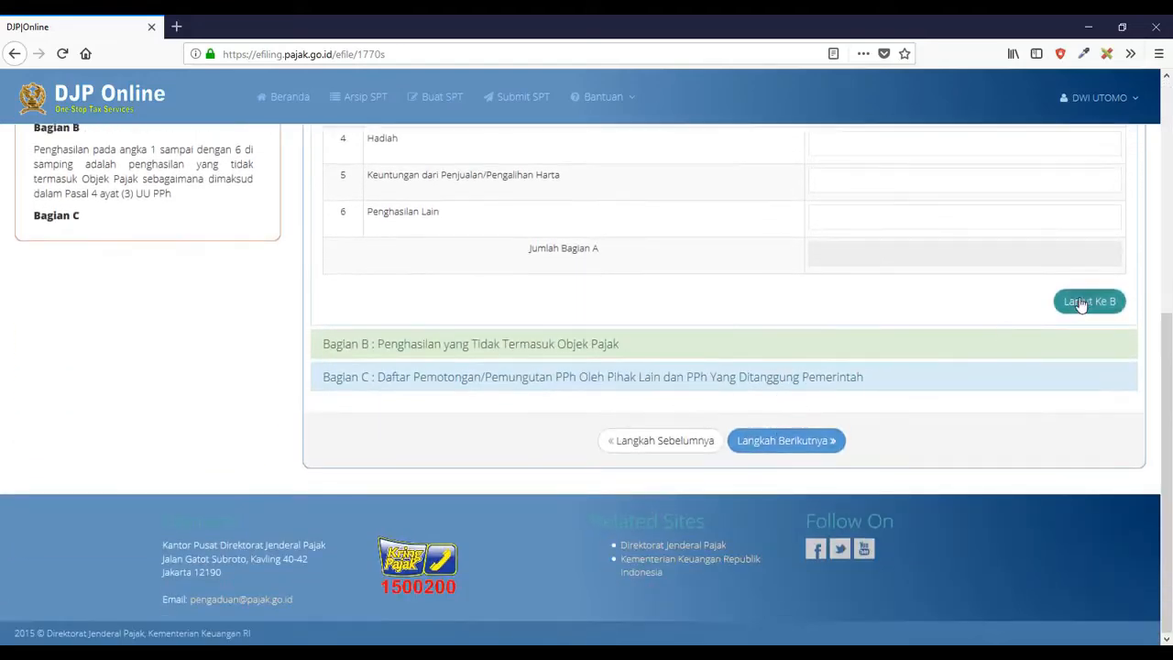
{"action": "left_click", "coordinate": [1081, 304]}
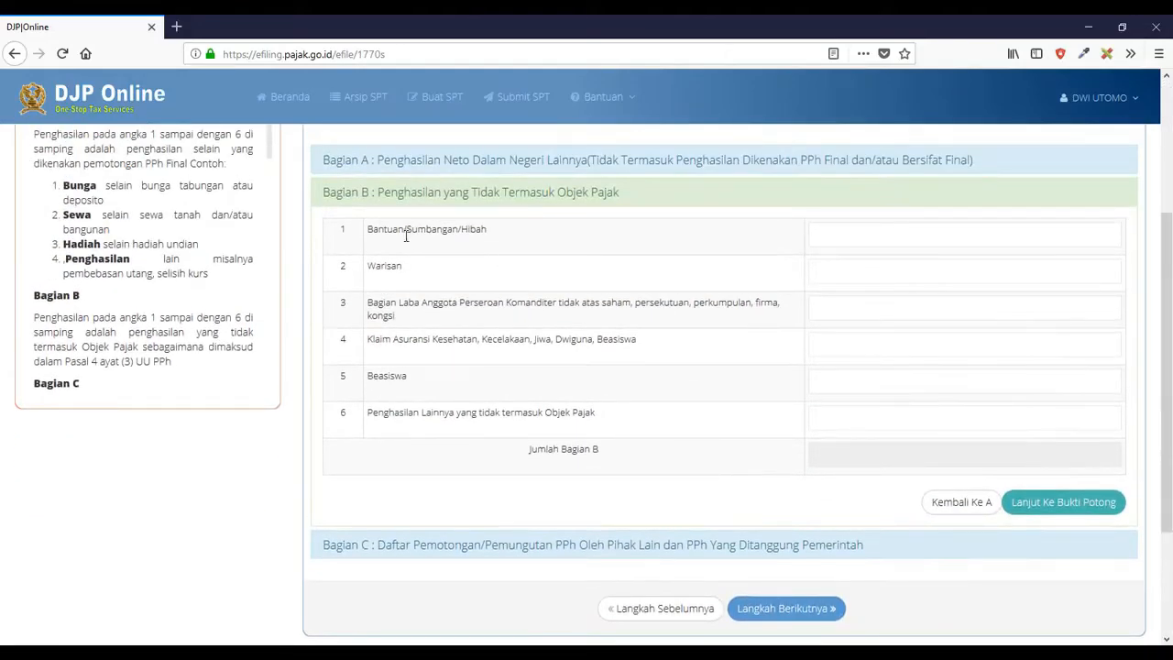
{"action": "scroll", "coordinate": [989, 495], "scroll_direction": "down", "scroll_amount": 1}
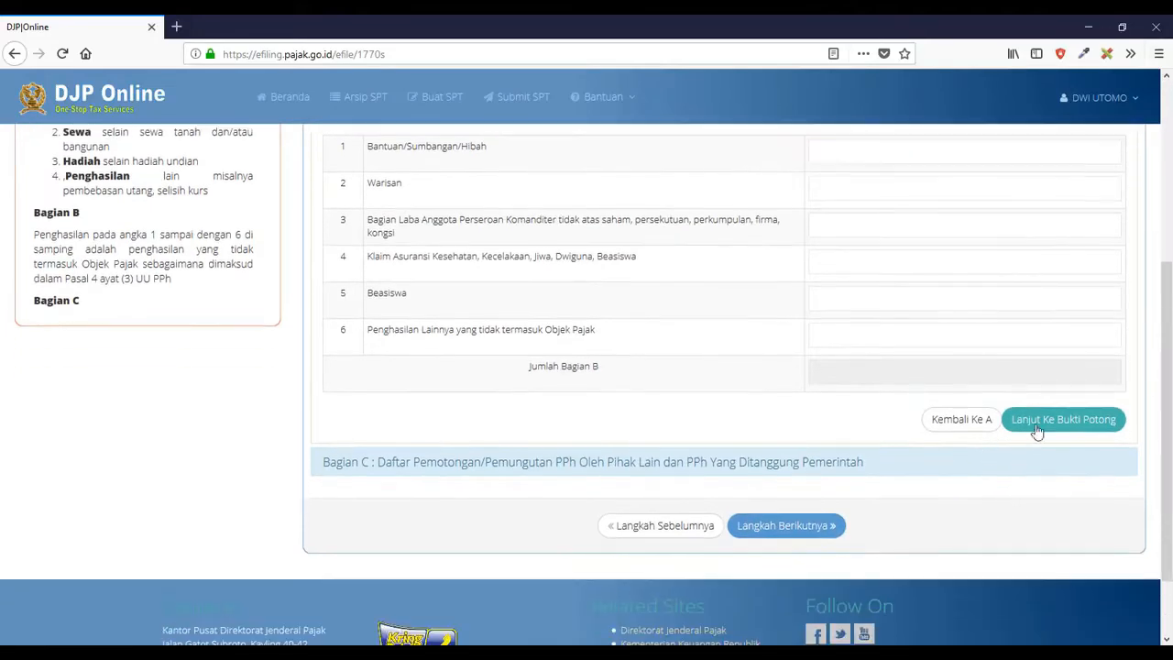
{"action": "left_click", "coordinate": [1037, 423]}
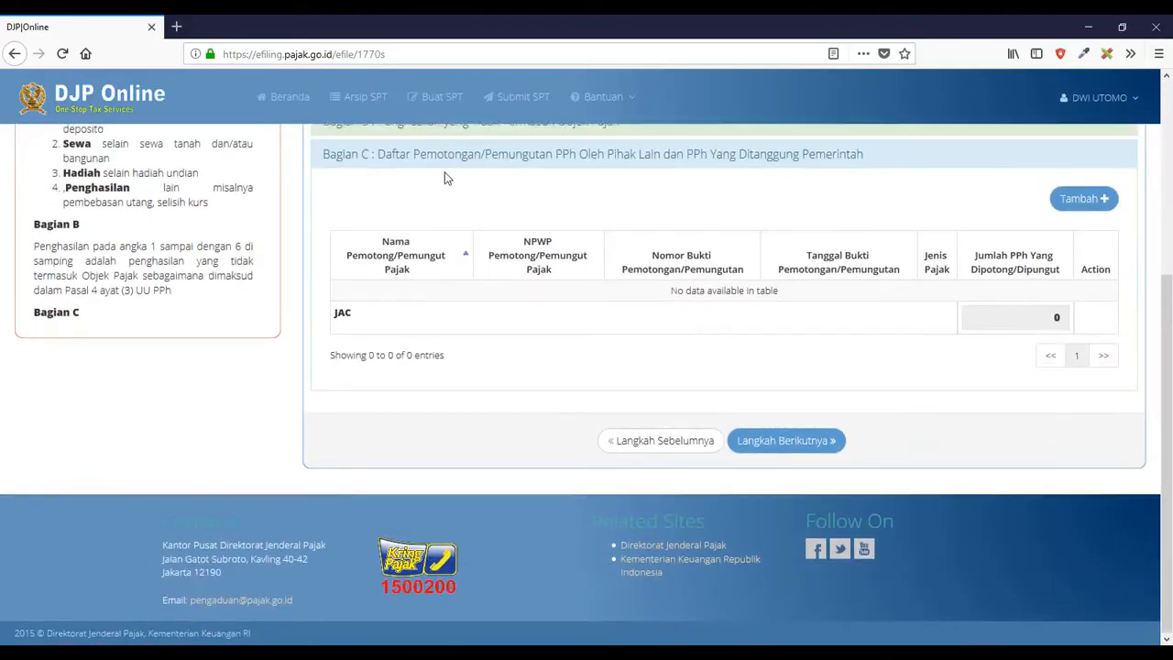
{"action": "left_click", "coordinate": [1072, 200]}
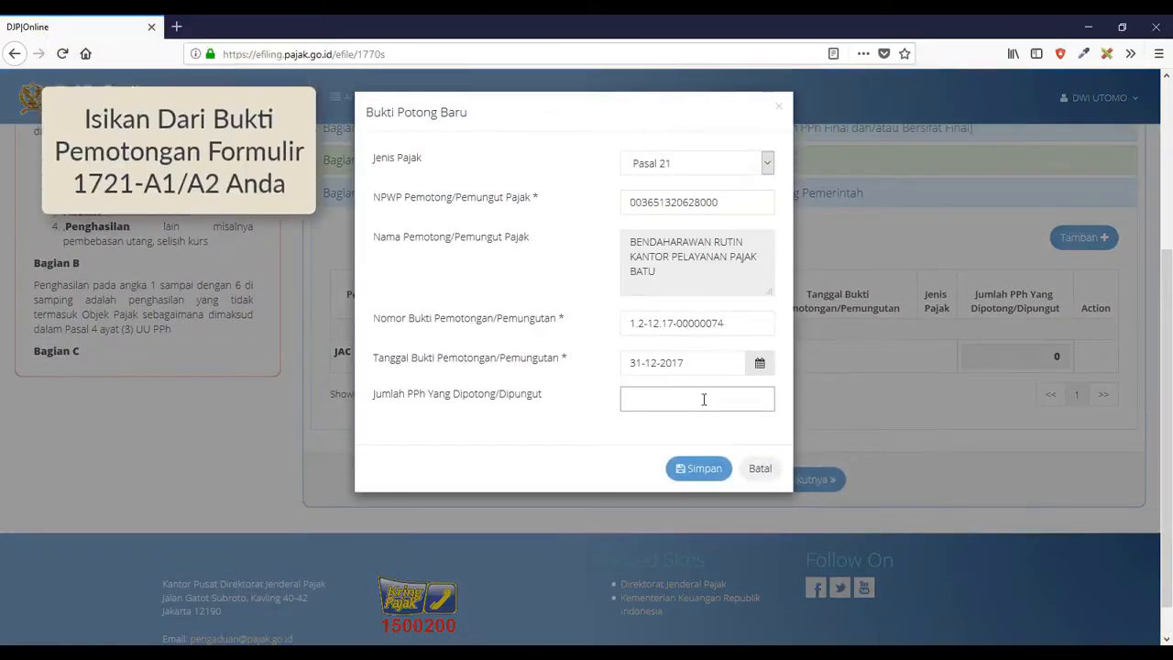
{"action": "left_click", "coordinate": [703, 398]}
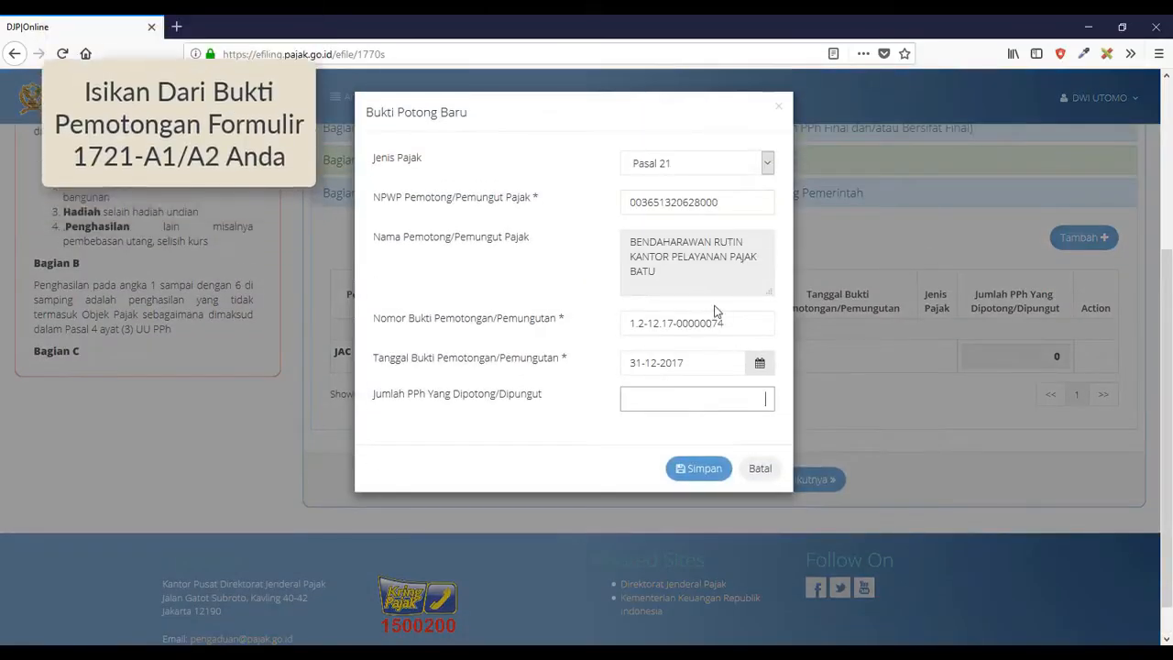
{"action": "type", "text": "190"}
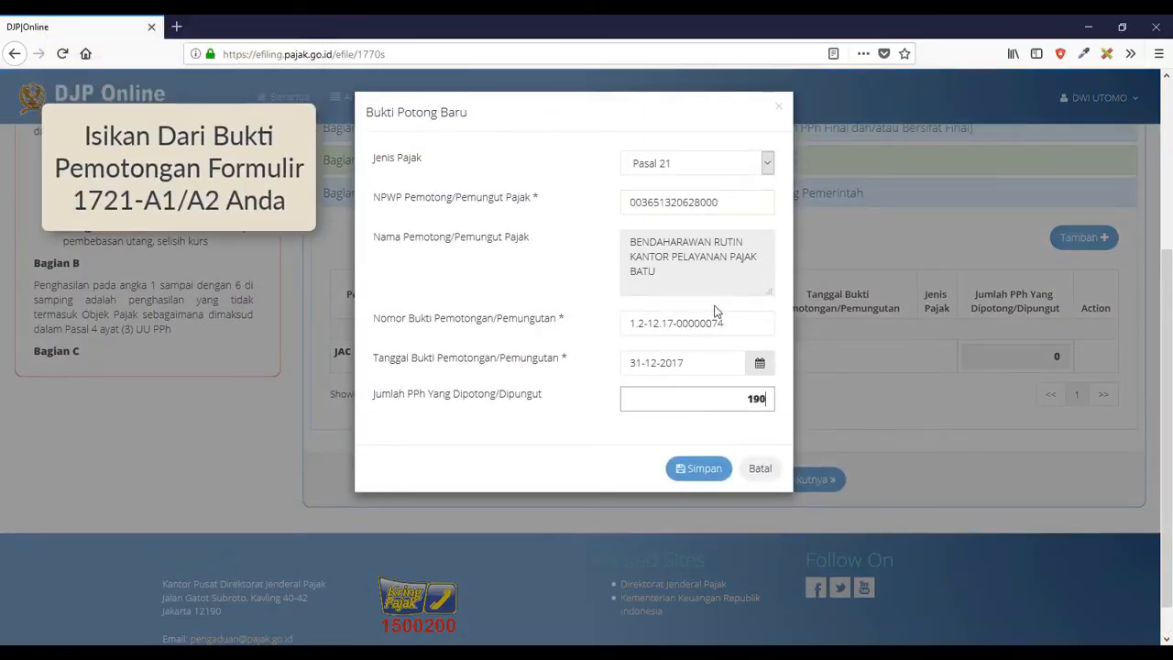
{"action": "type", "text": "026.550"}
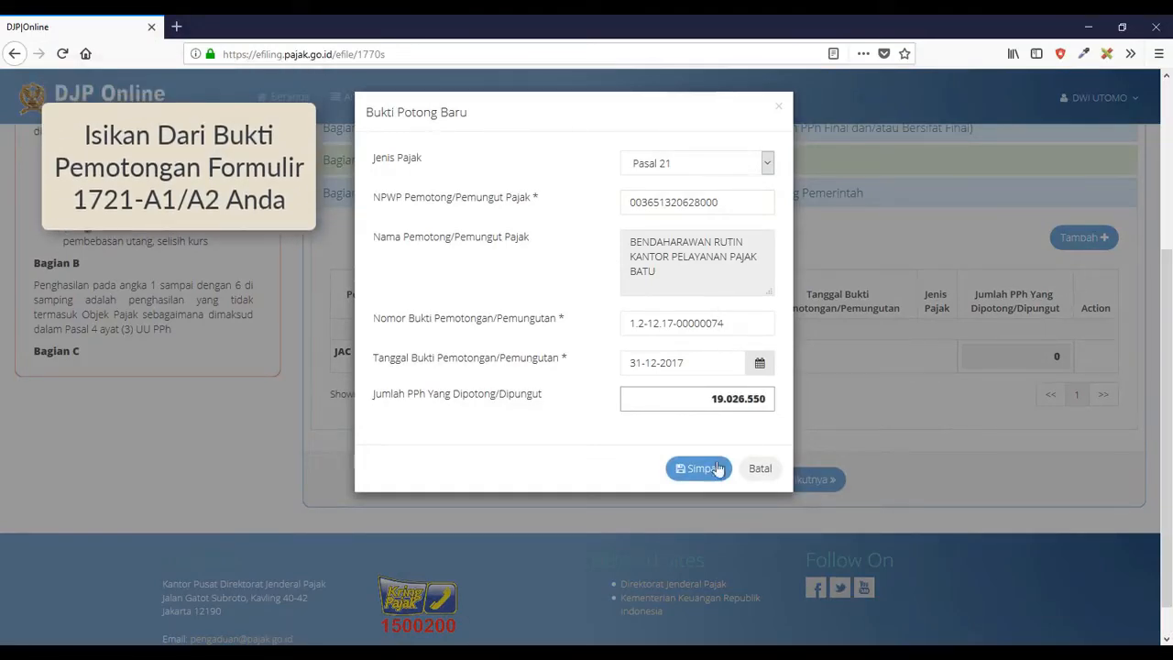
{"action": "left_click", "coordinate": [713, 469]}
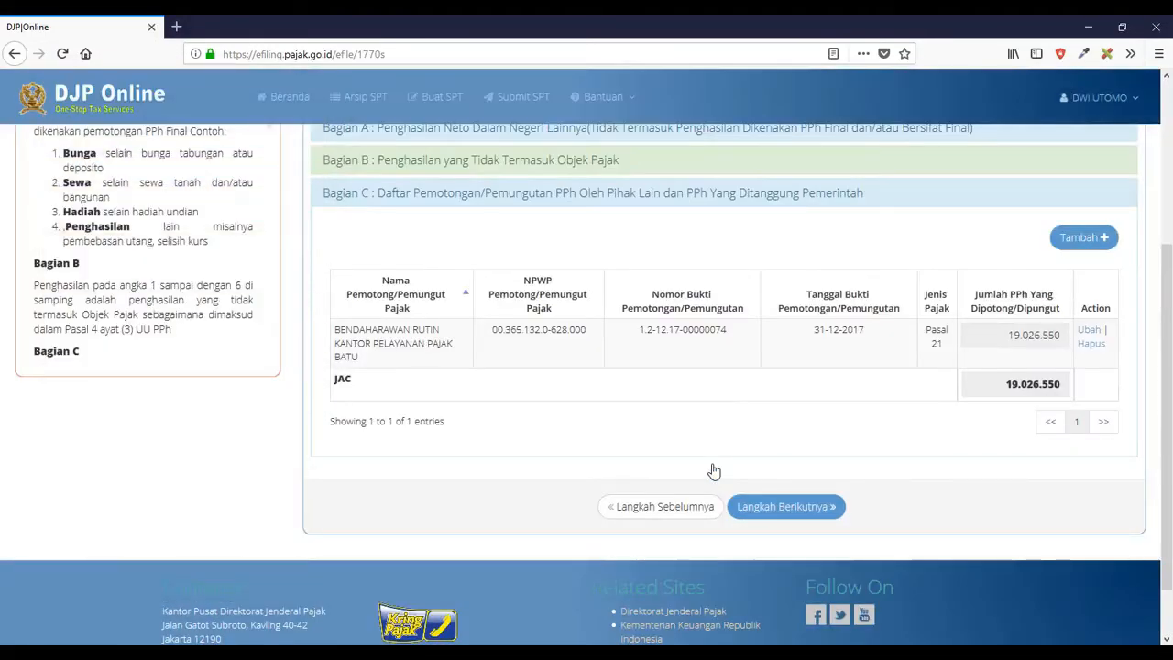
- Advance to step 4, Induk, and clear the prefilled employment income in section A
{"action": "left_click", "coordinate": [759, 508]}
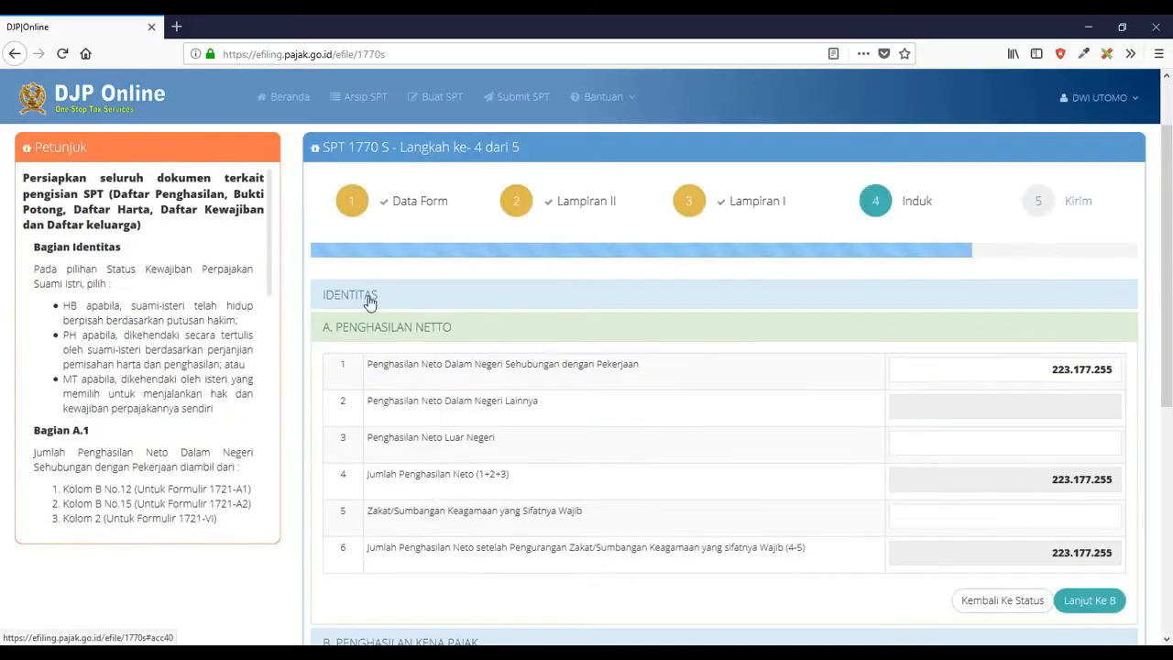
{"action": "left_click", "coordinate": [367, 301]}
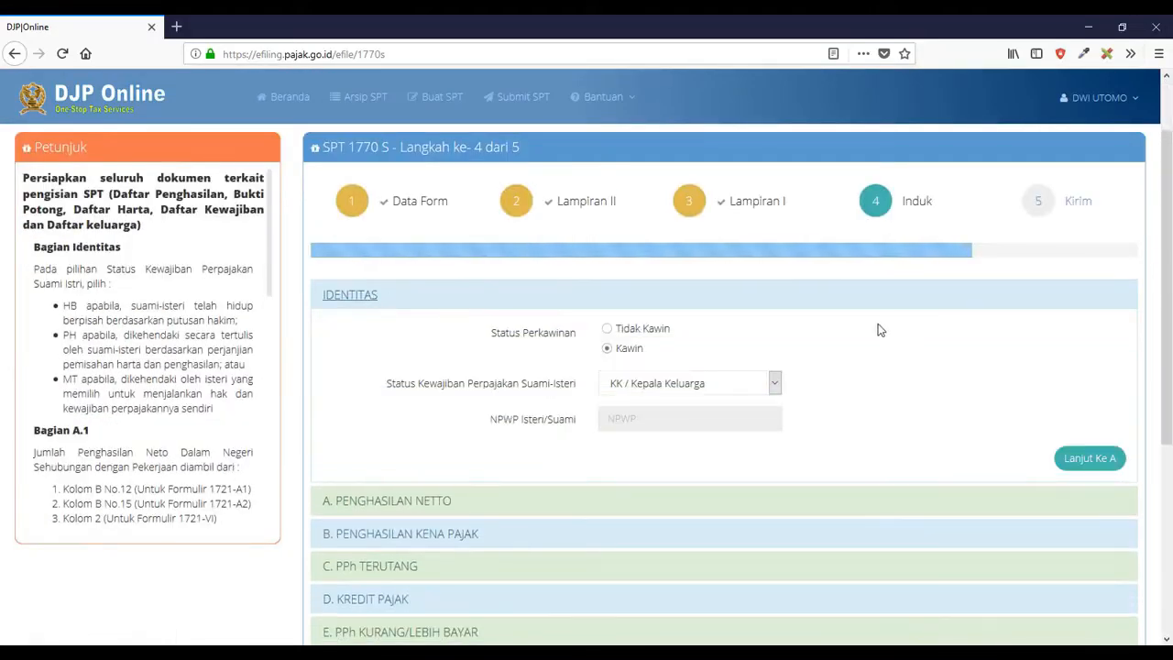
{"action": "left_click", "coordinate": [436, 502]}
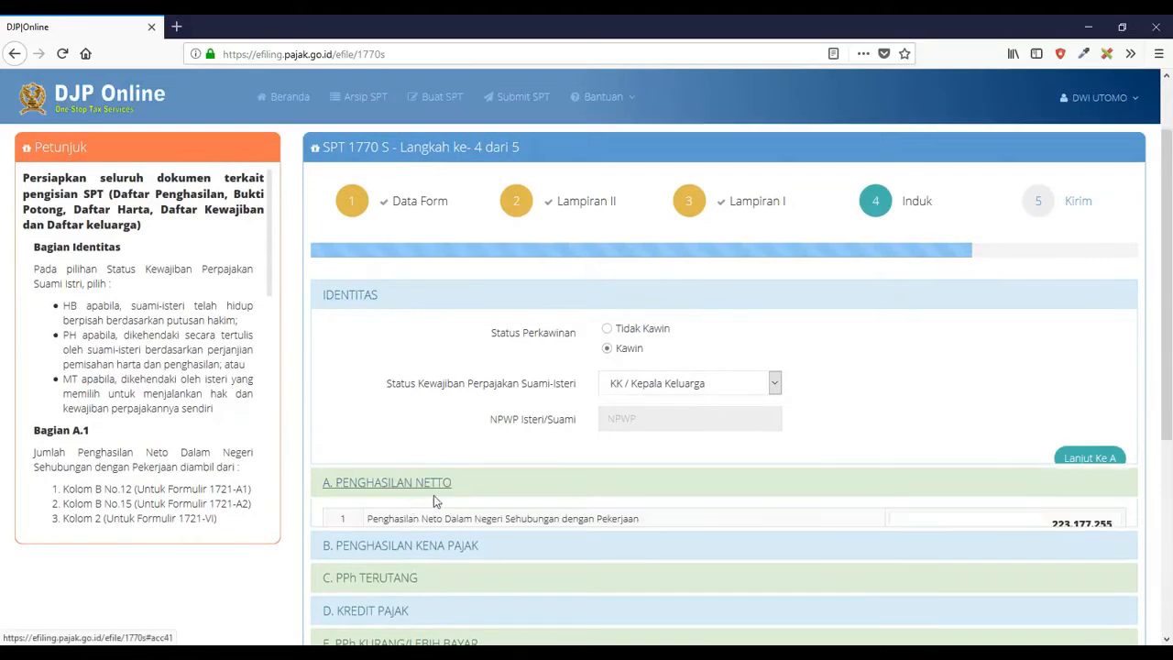
{"action": "left_click", "coordinate": [1057, 375]}
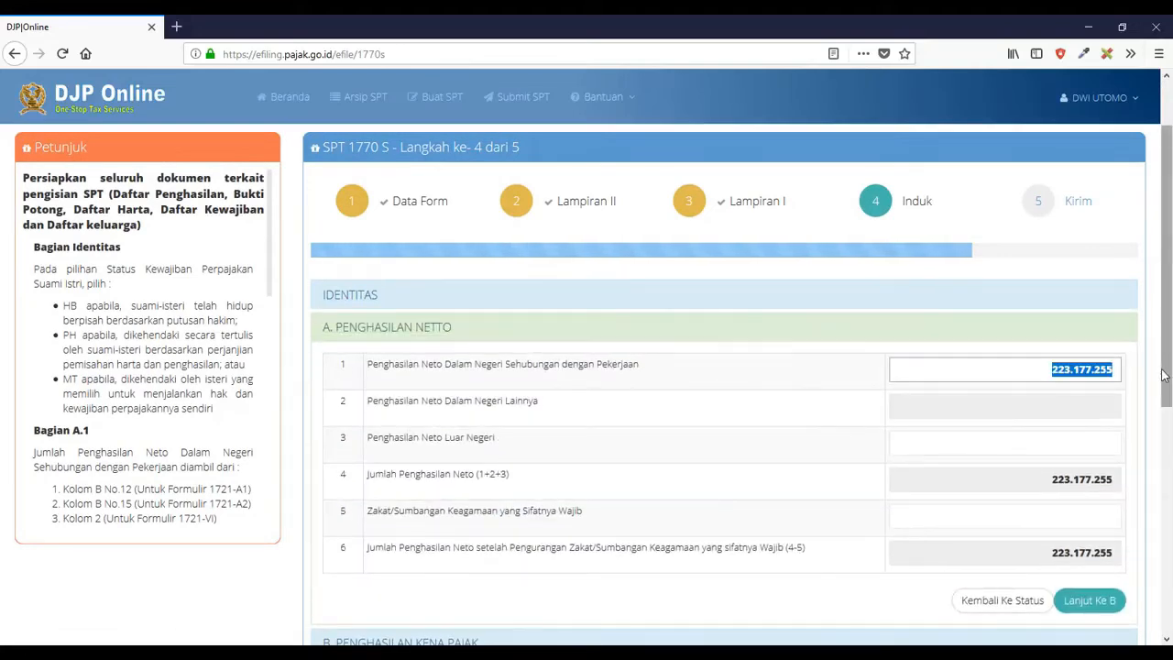
{"action": "key", "text": "BackSpace"}
{"action": "left_click", "coordinate": [839, 441]}
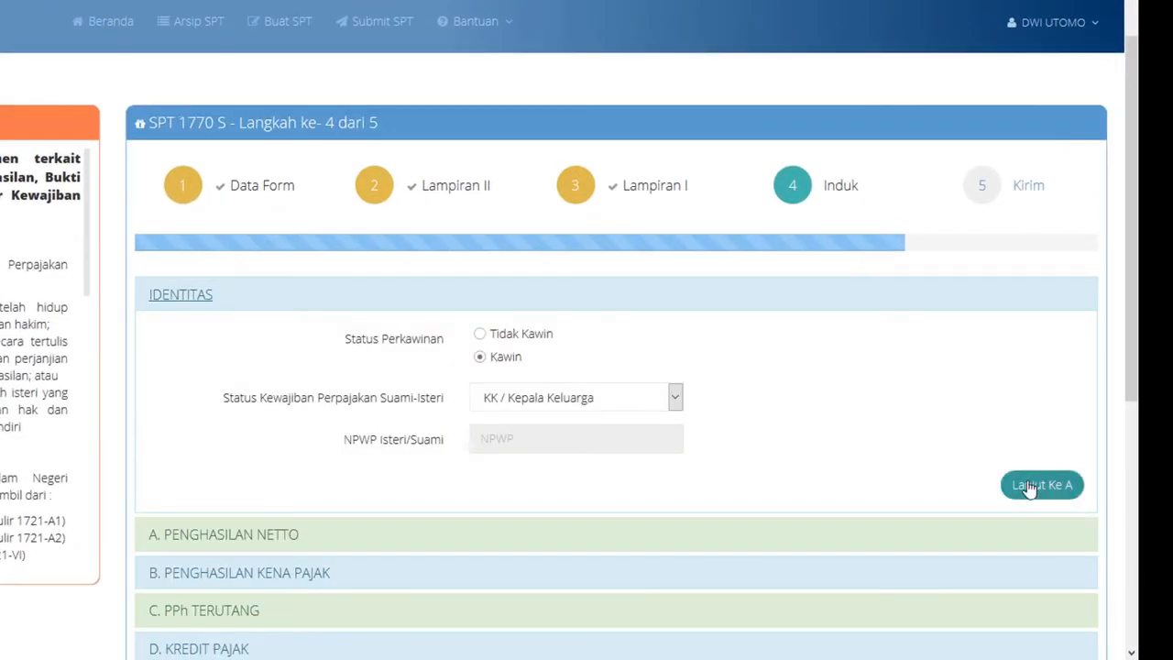
- Enter 223.177.255 as the net domestic employment income so the totals recalculate
{"action": "left_click", "coordinate": [1028, 488]}
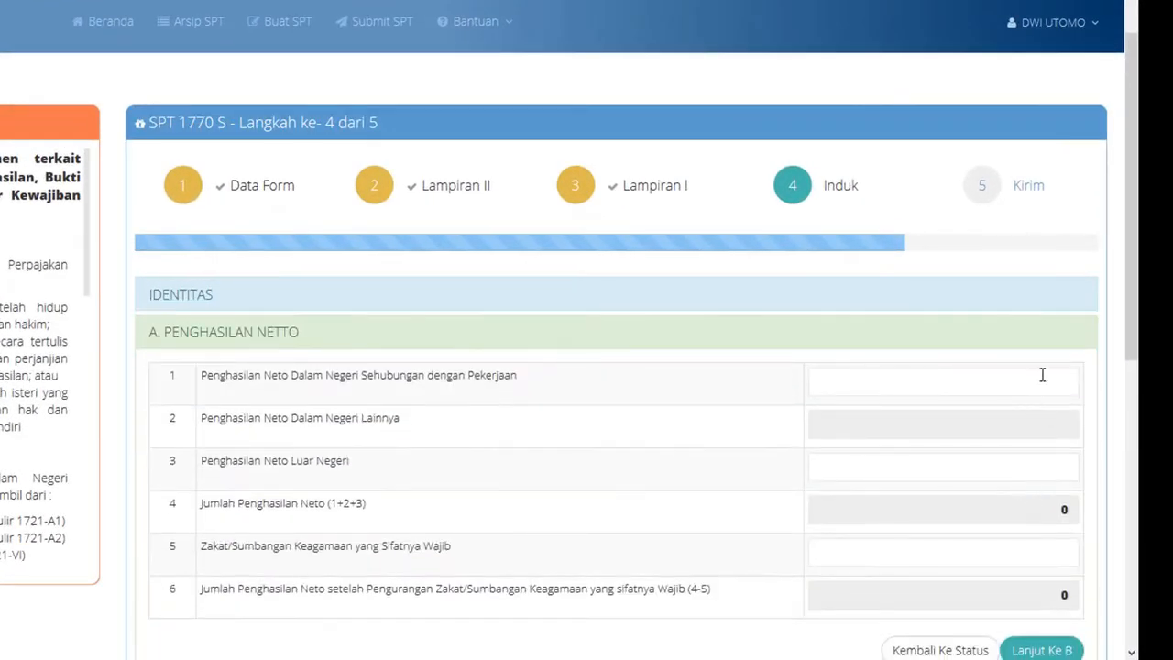
{"action": "left_click", "coordinate": [1042, 374]}
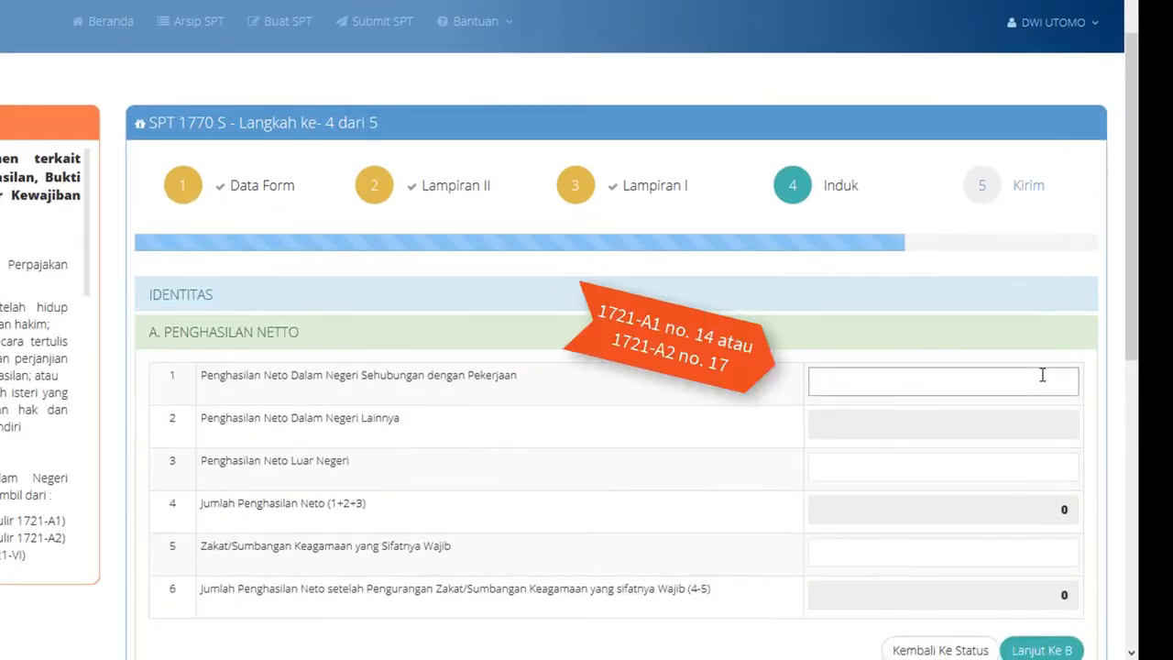
{"action": "type", "text": "223.177.255"}
{"action": "left_click", "coordinate": [700, 461]}
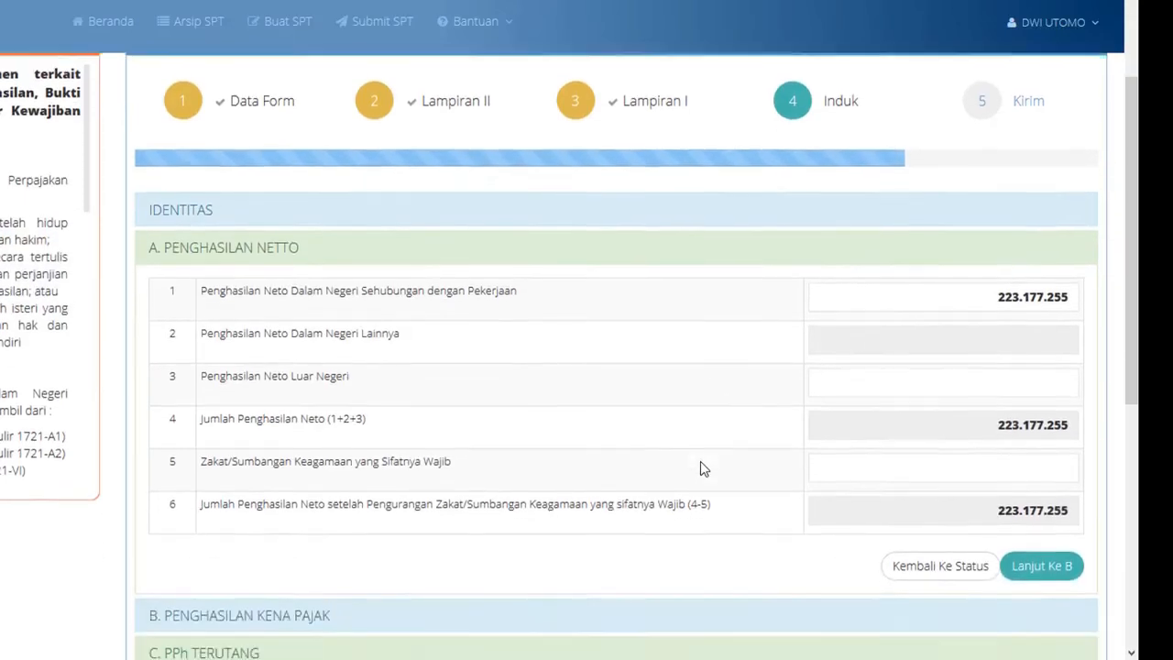
{"action": "scroll", "coordinate": [700, 468], "scroll_direction": "down", "scroll_amount": 1}
- In the taxable income section B, set the number of dependents to 1
{"action": "left_click", "coordinate": [1015, 557]}
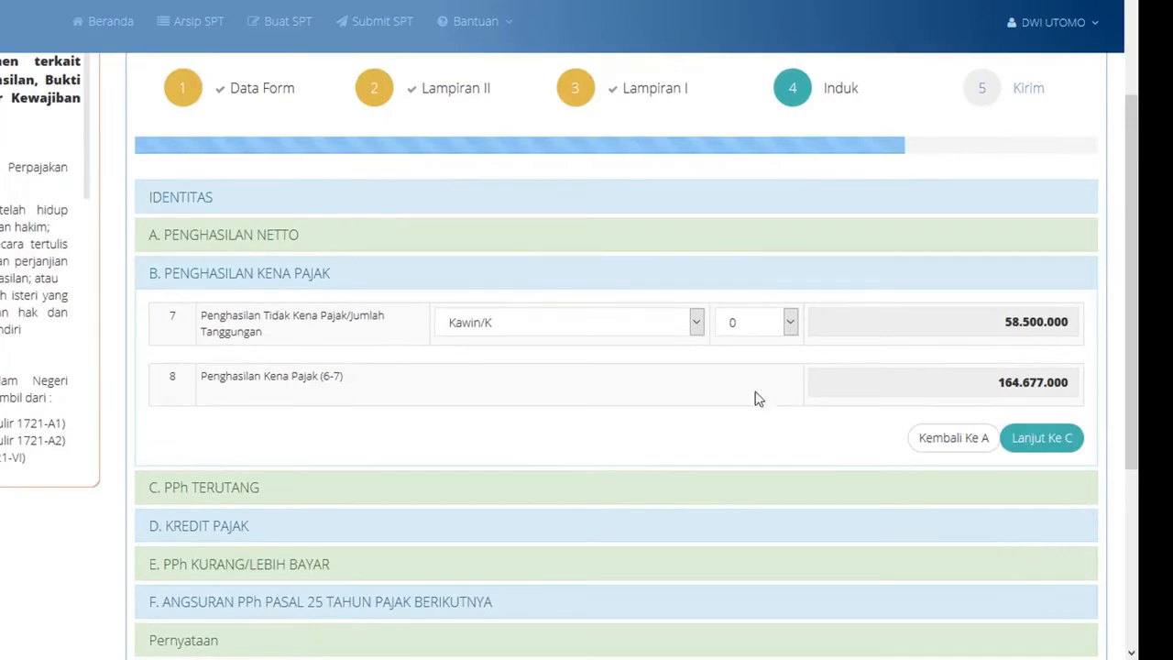
{"action": "left_click", "coordinate": [767, 326]}
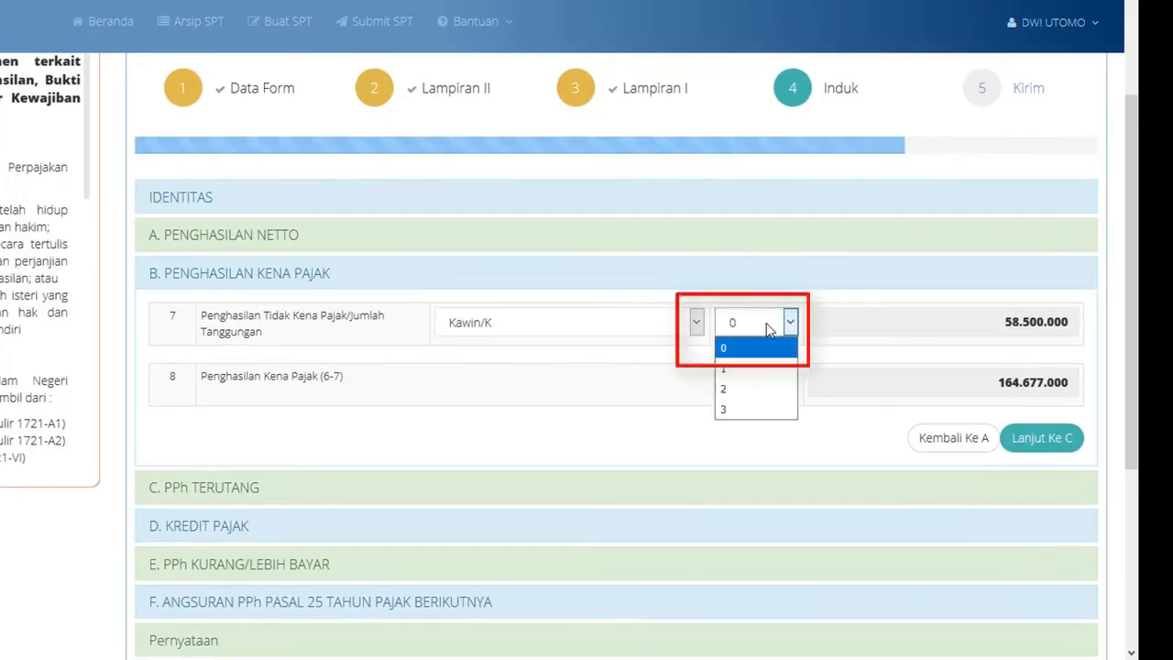
{"action": "left_click", "coordinate": [747, 374]}
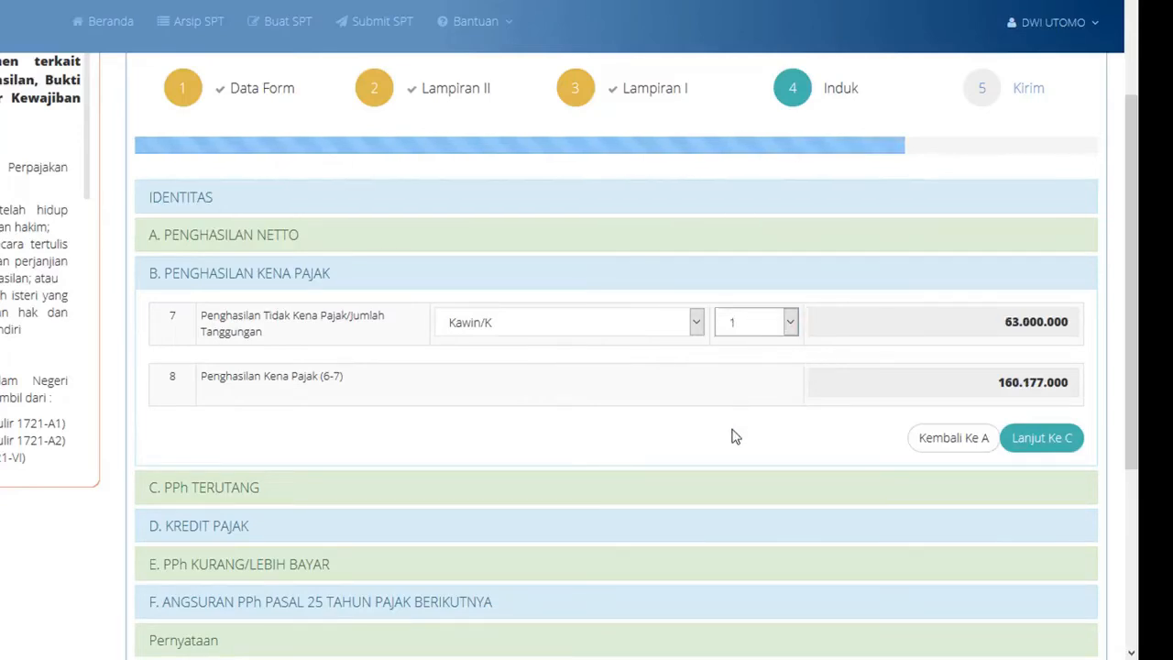
{"action": "left_click", "coordinate": [1037, 439]}
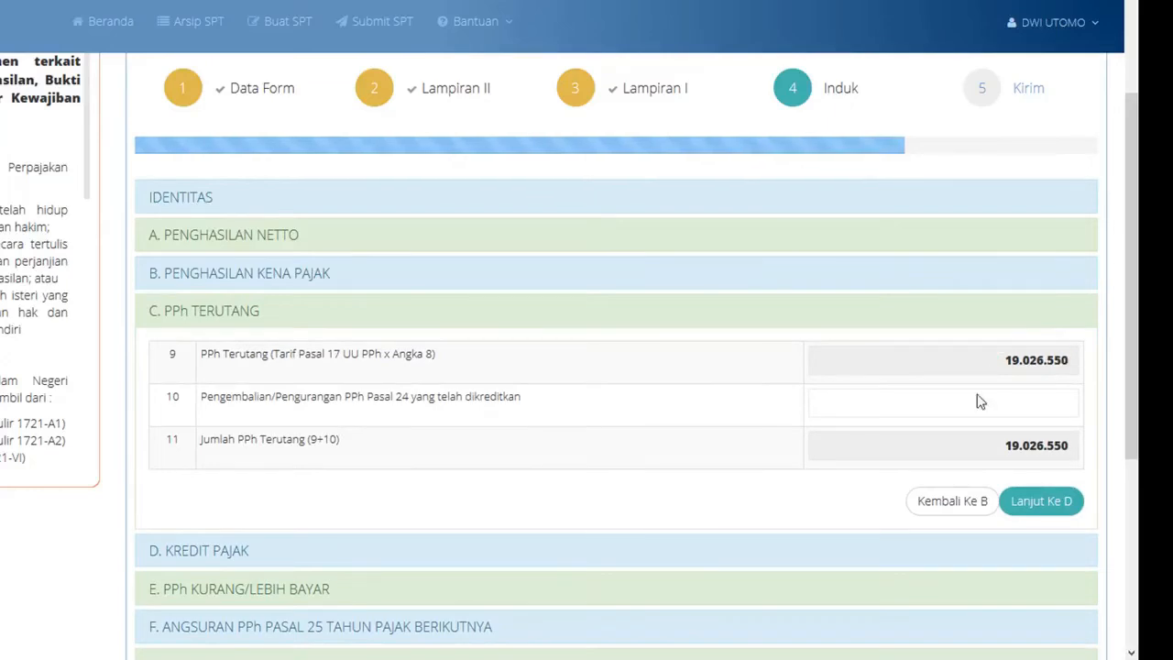
- Pass through the Kredit Pajak, Kurang/Lebih Bayar and Pasal 25 sections, then agree to the declaration
{"action": "left_click", "coordinate": [1042, 502]}
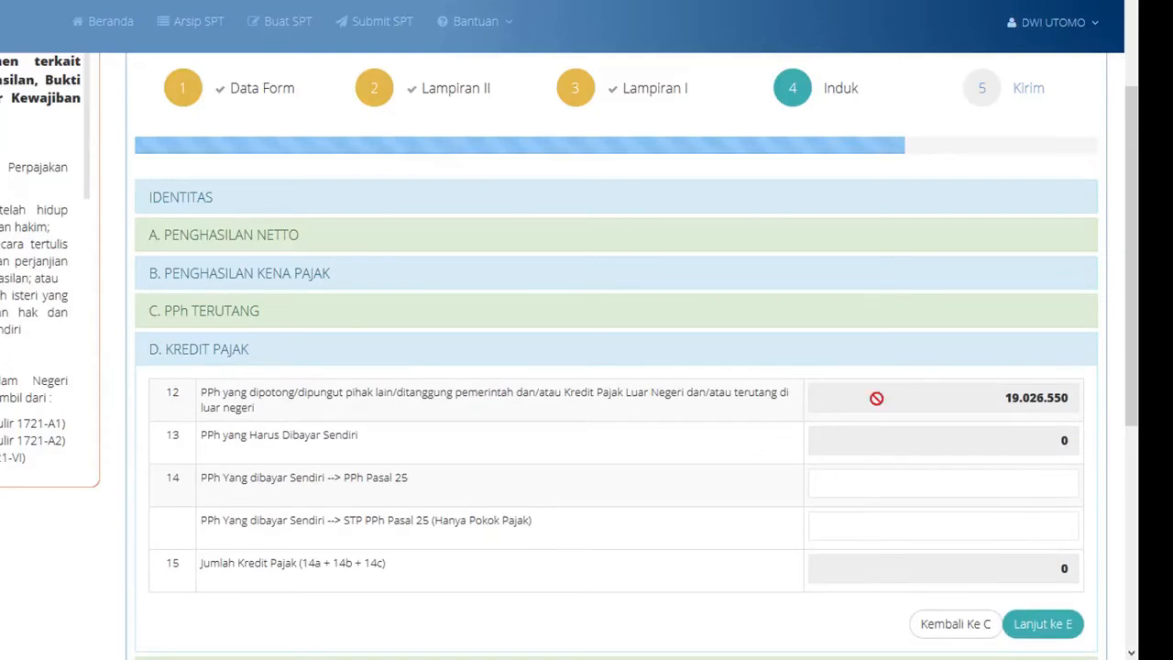
{"action": "scroll", "coordinate": [992, 397], "scroll_direction": "down", "scroll_amount": 5}
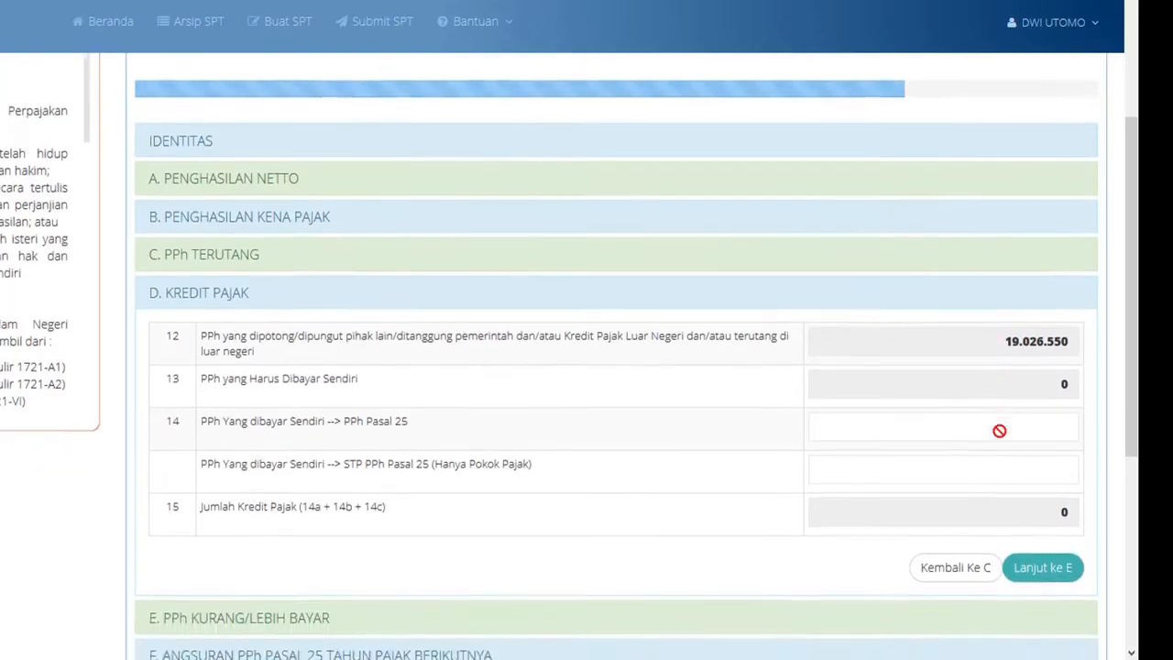
{"action": "left_click", "coordinate": [1036, 438]}
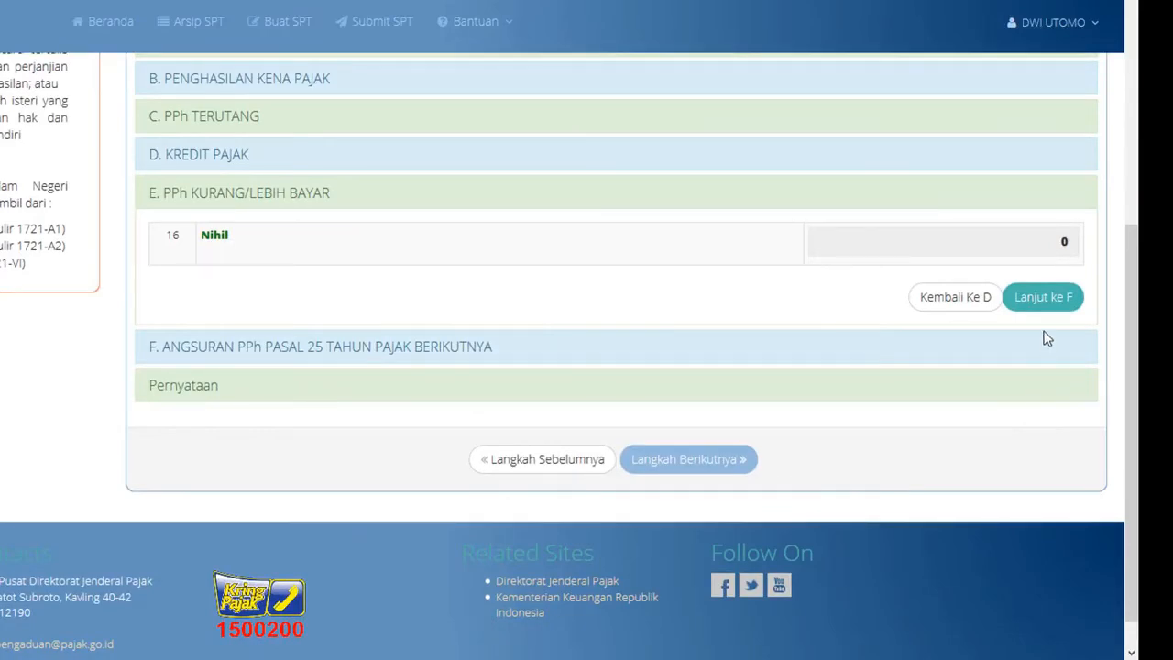
{"action": "left_click", "coordinate": [1043, 299]}
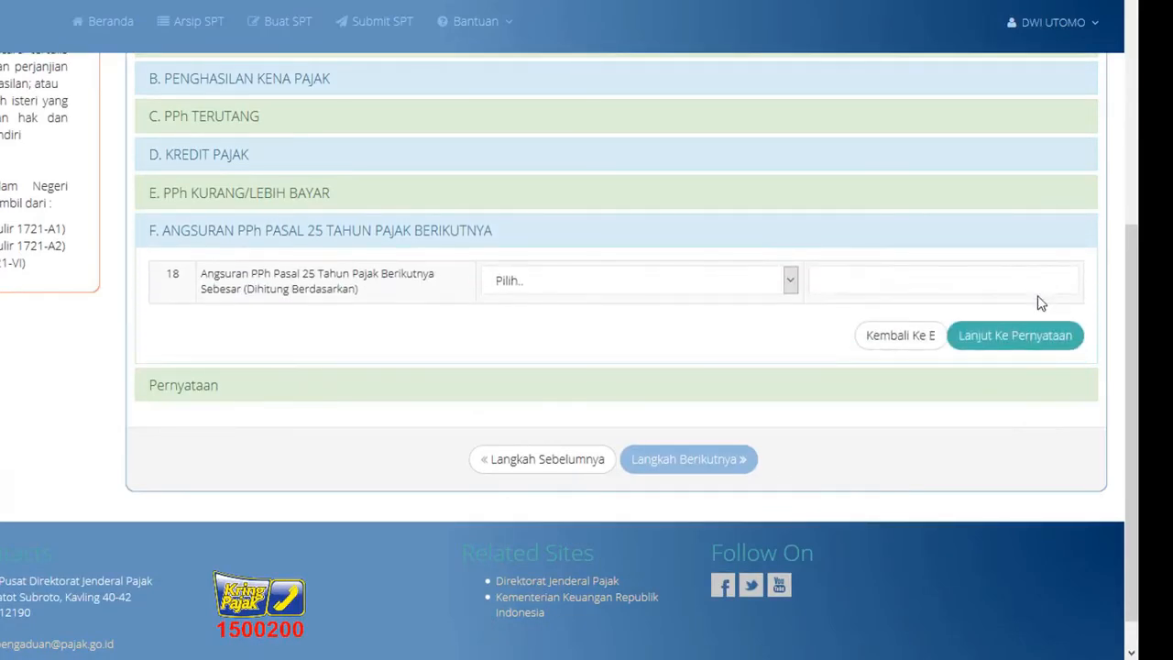
{"action": "left_click", "coordinate": [998, 339]}
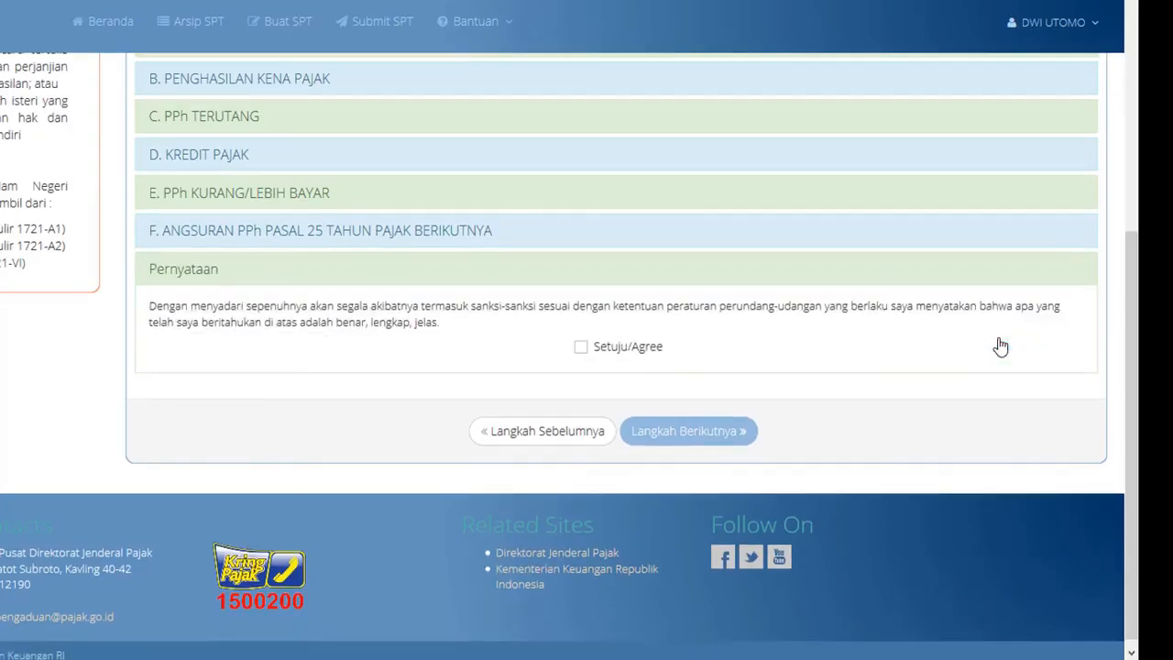
{"action": "left_click", "coordinate": [581, 346]}
- Go to step 5, Kirim, request the e-mailed verification code, and open a new browser tab
{"action": "left_click", "coordinate": [659, 431]}
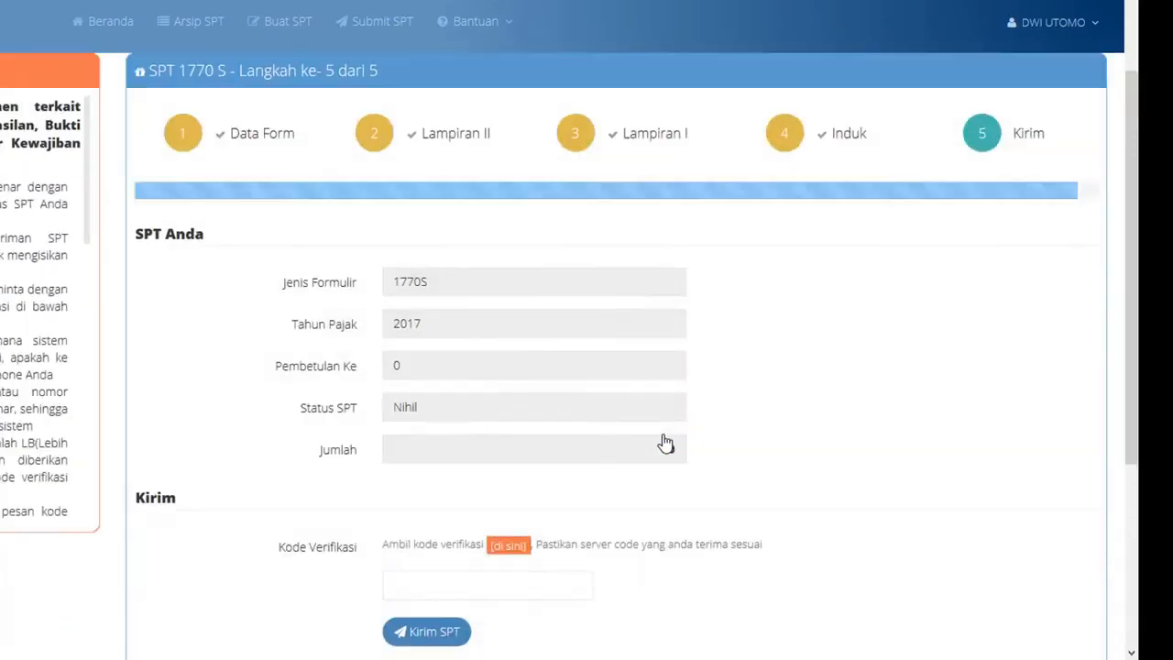
{"action": "scroll", "coordinate": [770, 418], "scroll_direction": "down", "scroll_amount": 3}
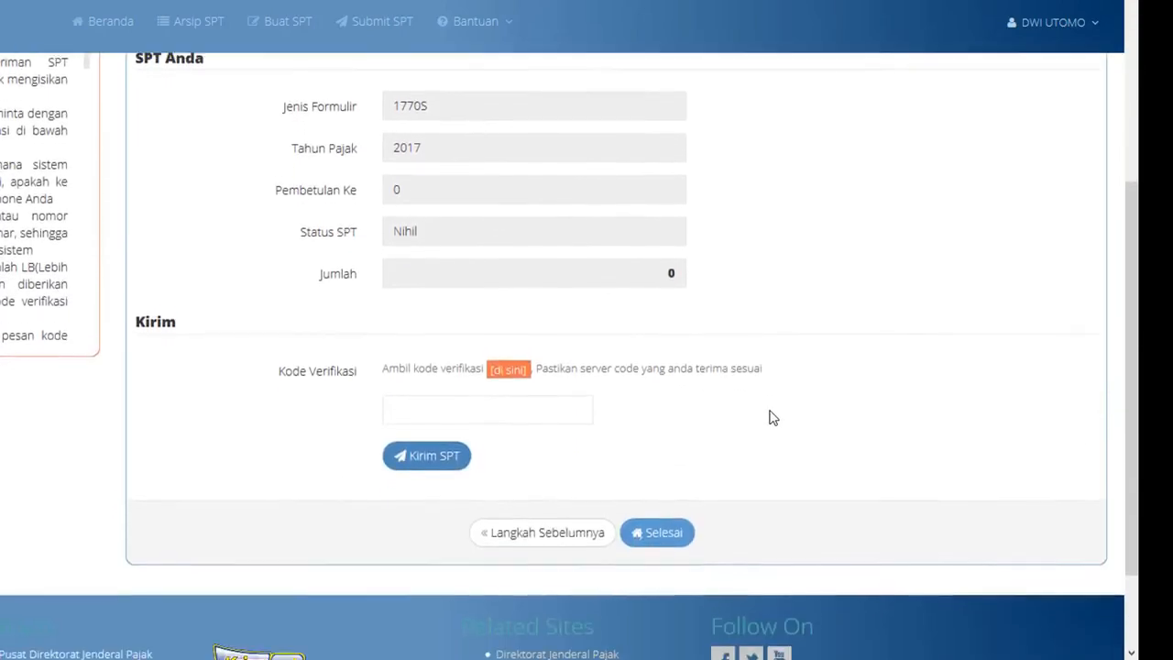
{"action": "scroll", "coordinate": [769, 417], "scroll_direction": "up", "scroll_amount": 1}
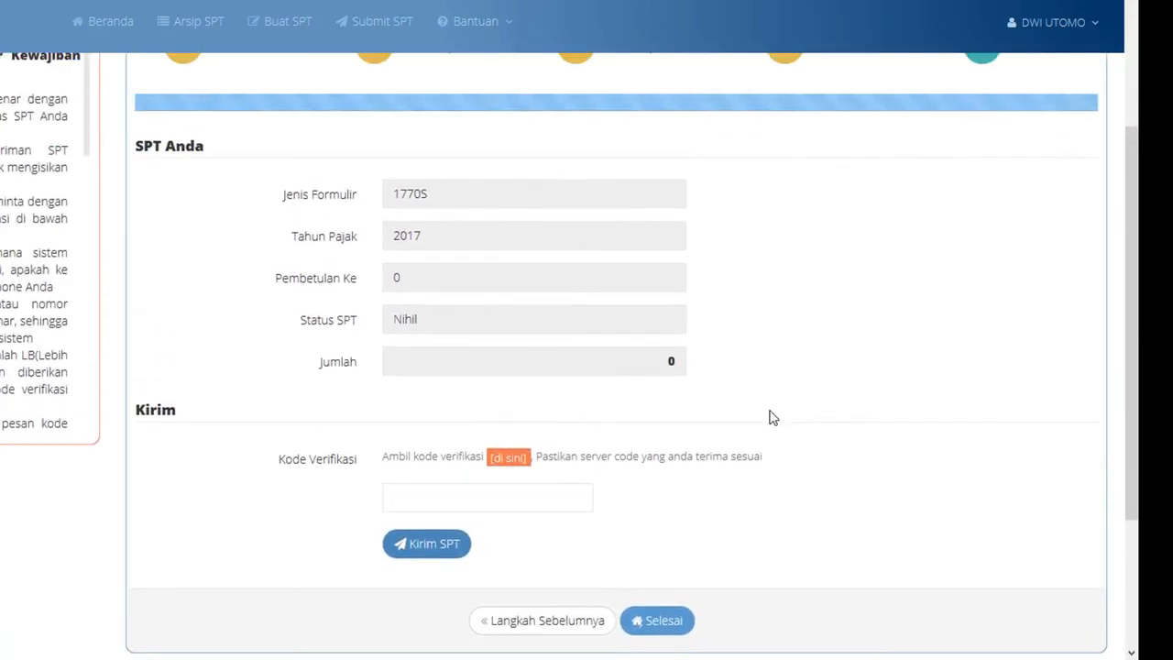
{"action": "left_click", "coordinate": [510, 463]}
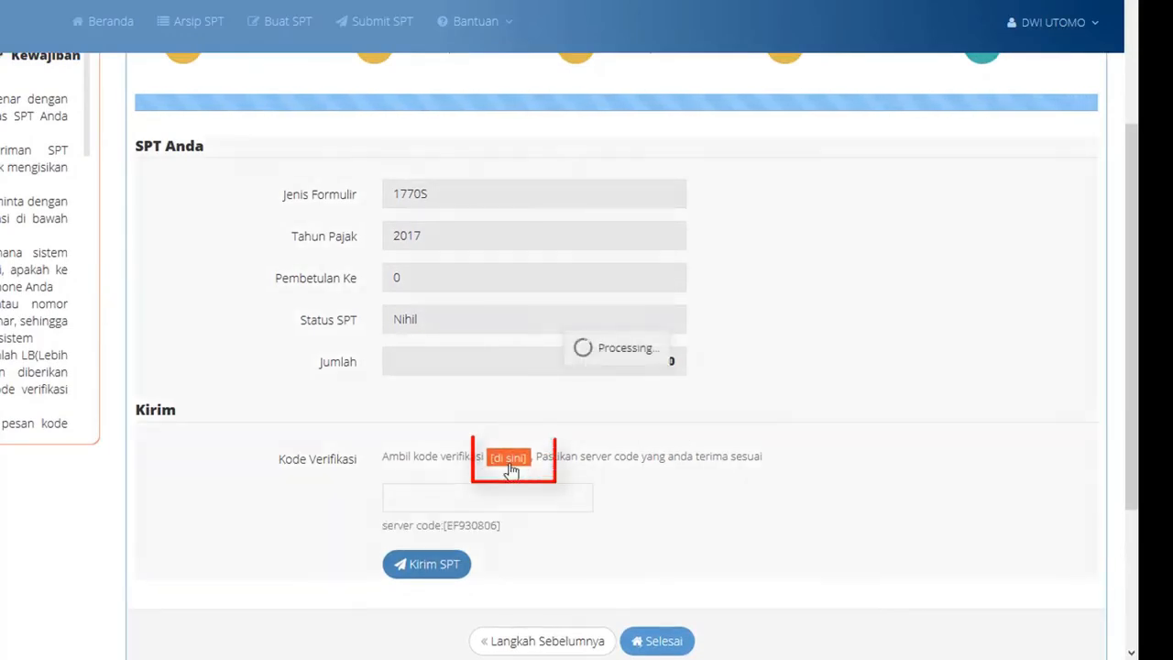
{"action": "left_click", "coordinate": [656, 142]}
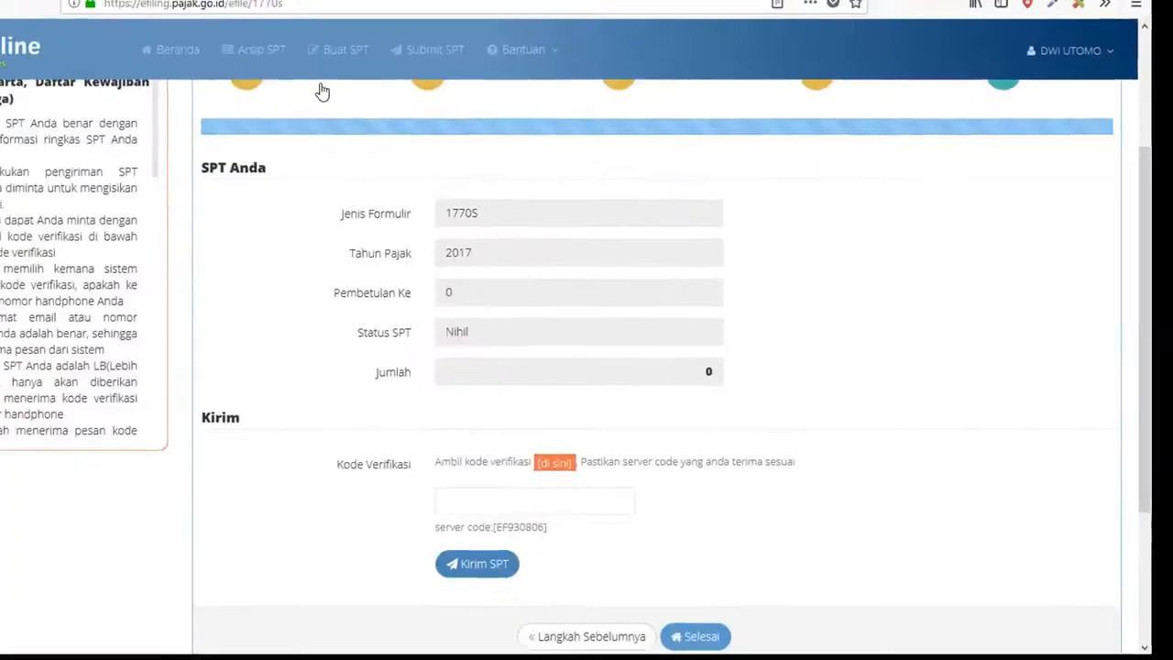
{"action": "left_click", "coordinate": [179, 32]}
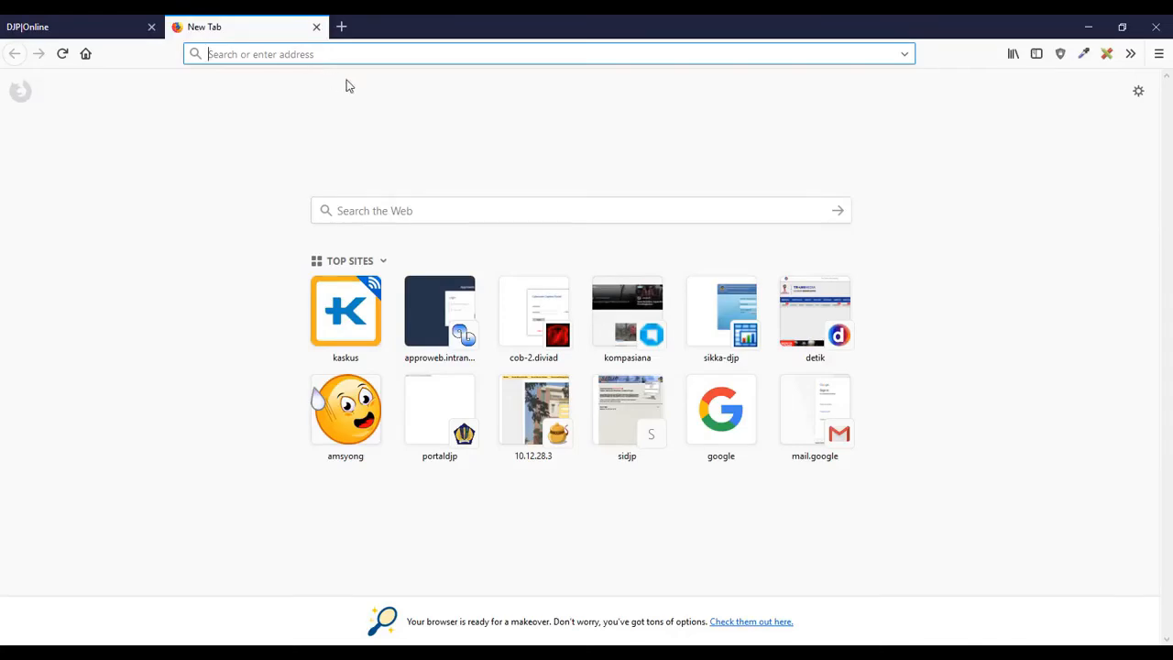
- In Gmail's Pembaruan category, open the [e-Filing] Kode Verifikasi email and copy the code
{"action": "left_click", "coordinate": [838, 406]}
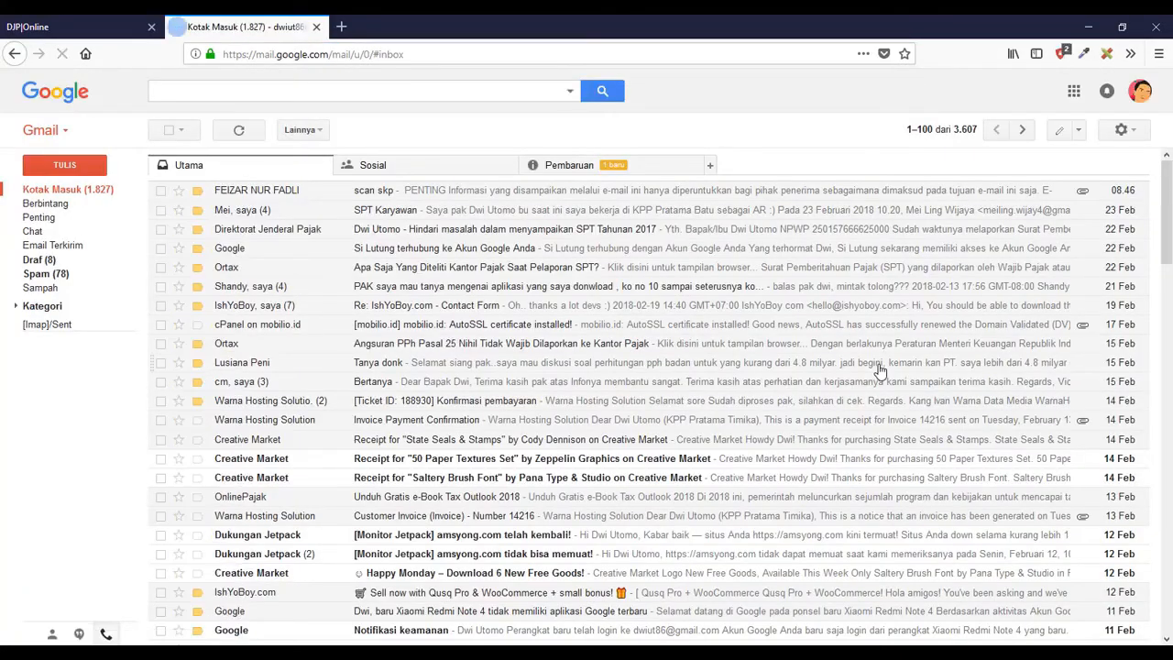
{"action": "left_click", "coordinate": [587, 162]}
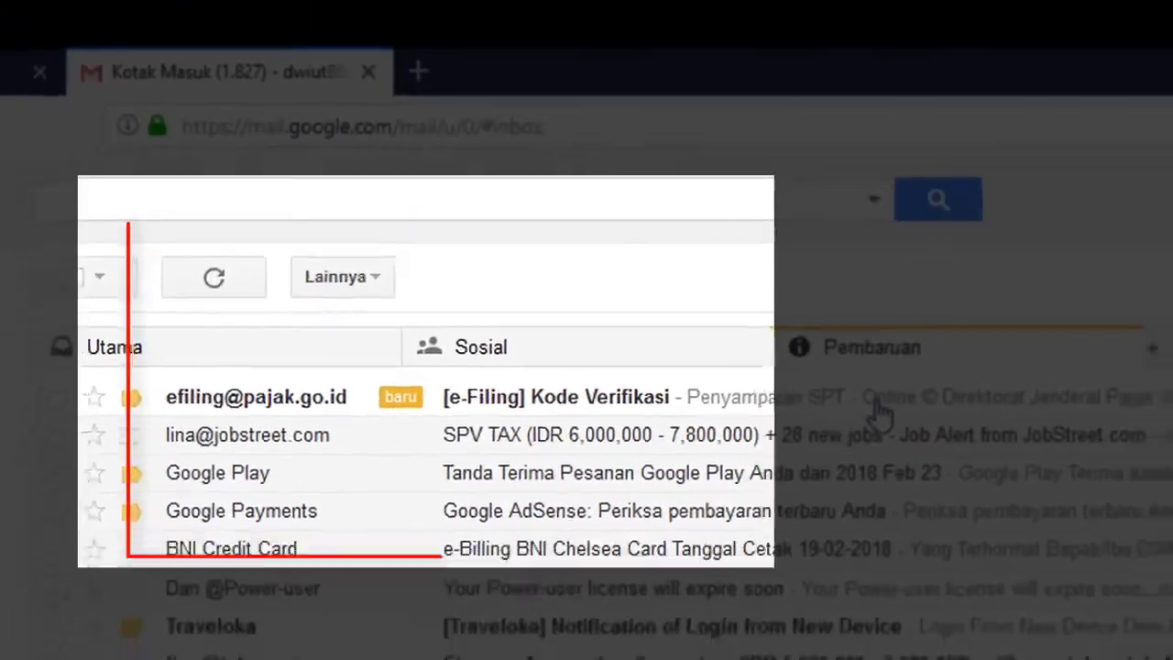
{"action": "left_click", "coordinate": [873, 403]}
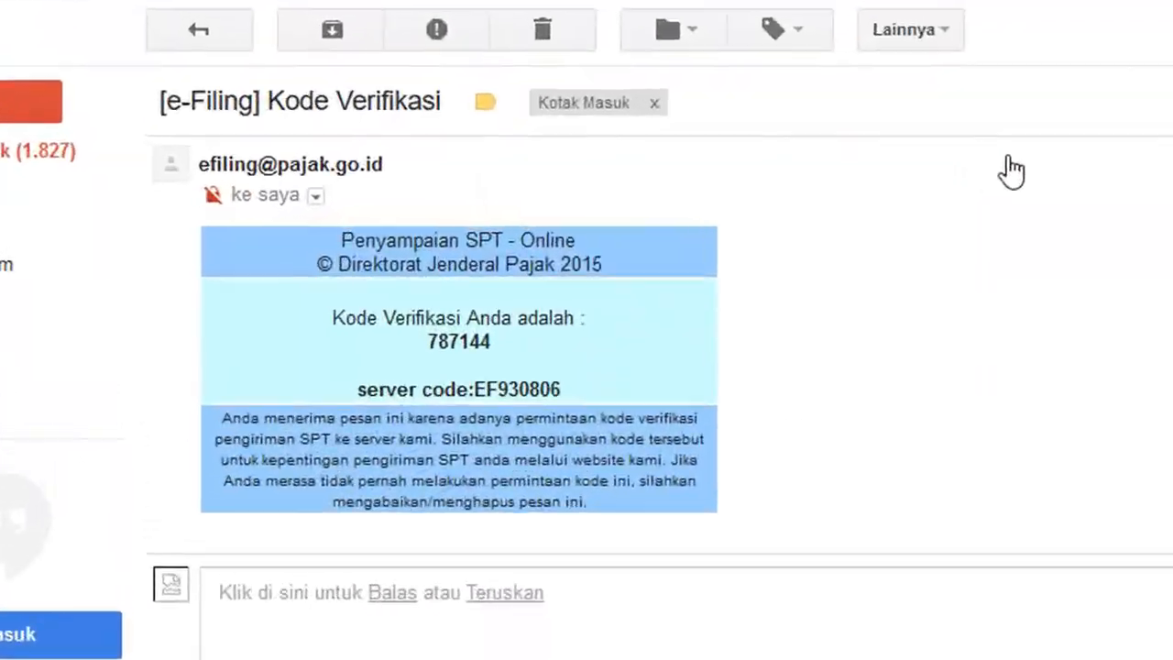
{"action": "double_click", "coordinate": [489, 347]}
{"action": "right_click", "coordinate": [502, 346]}
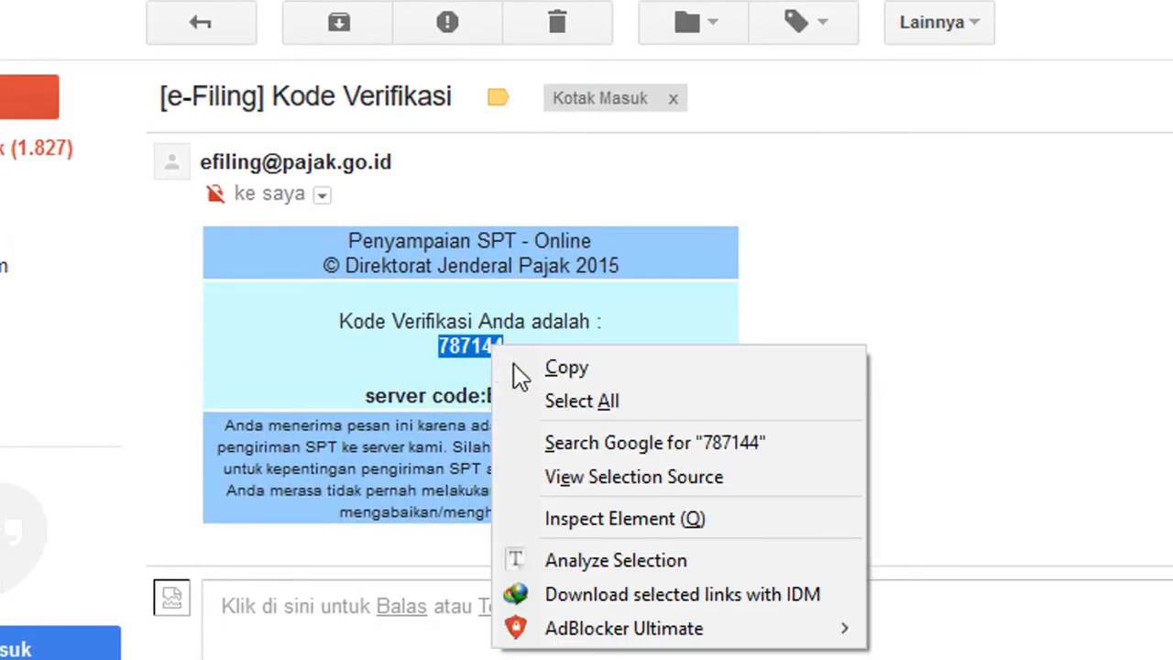
{"action": "left_click", "coordinate": [531, 368]}
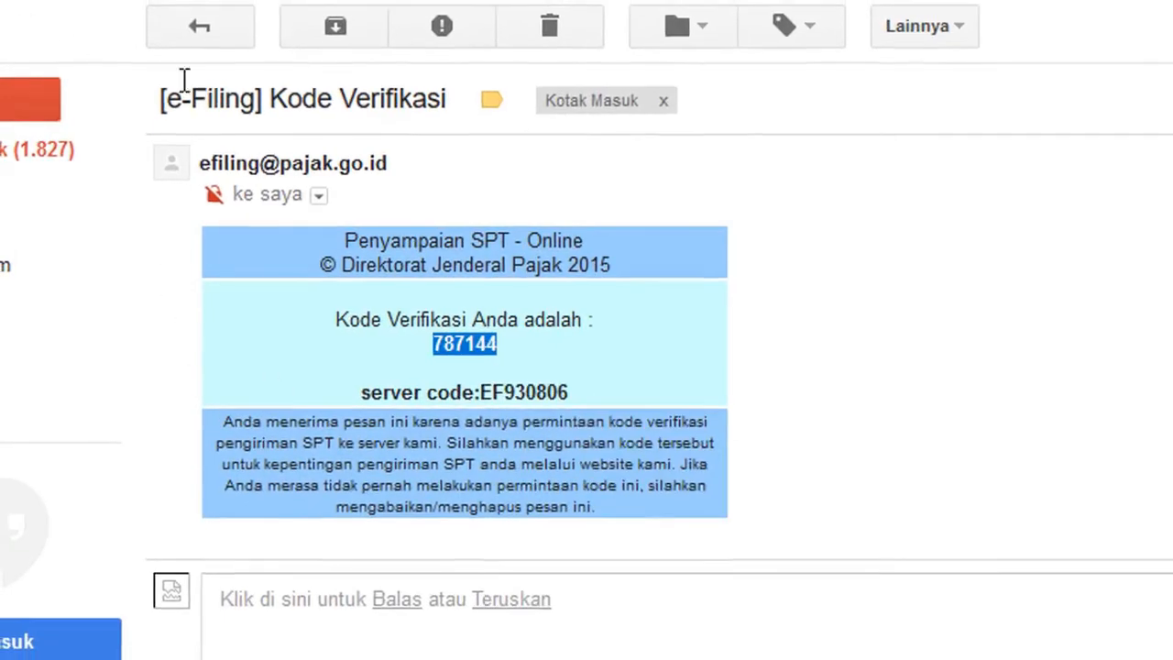
- Check the email's server code matches the filing page, then copy the verification code again
{"action": "left_click", "coordinate": [78, 31]}
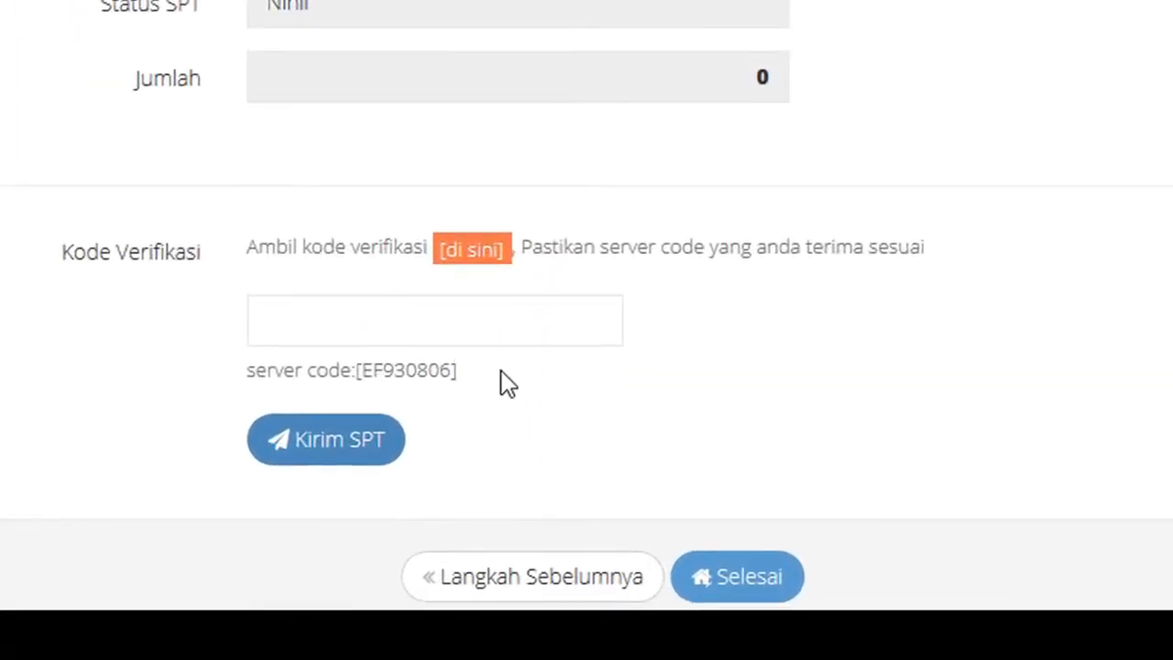
{"action": "left_click_drag", "start_coordinate": [458, 370], "coordinate": [352, 371]}
{"action": "left_click", "coordinate": [546, 374]}
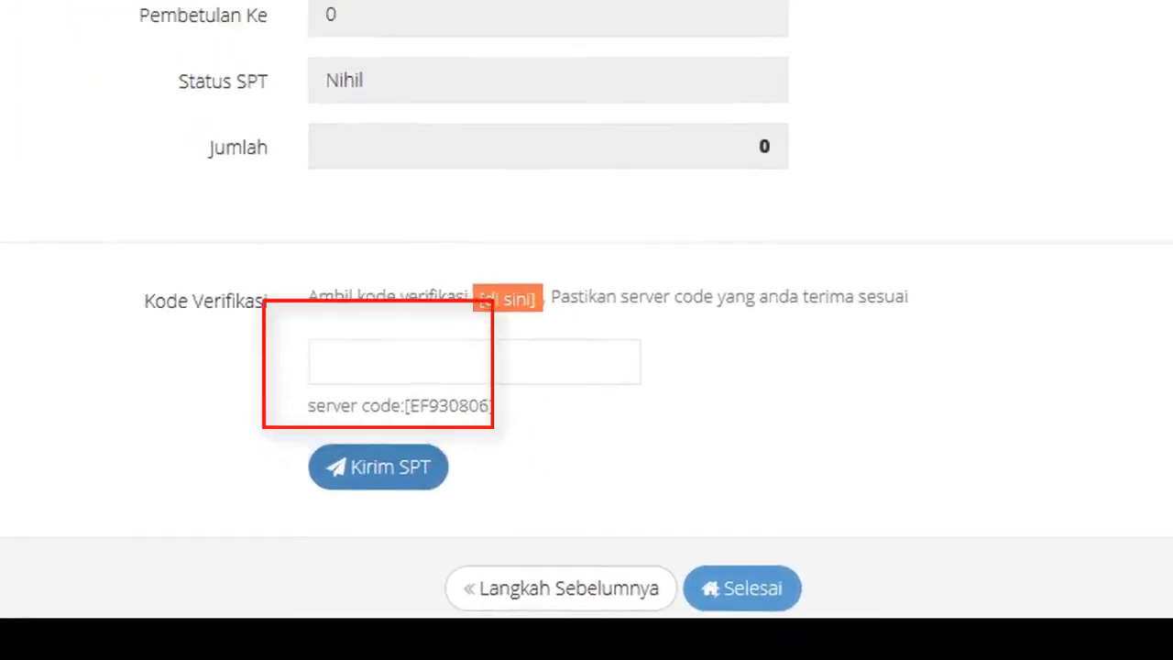
{"action": "left_click", "coordinate": [202, 11]}
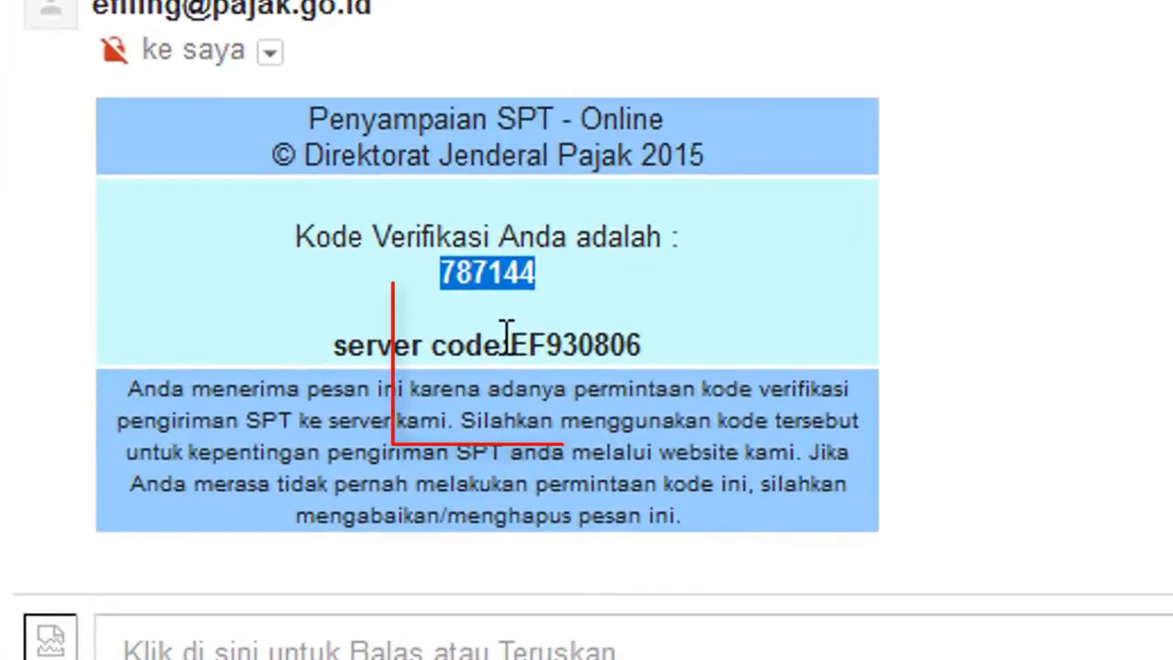
{"action": "left_click_drag", "start_coordinate": [511, 345], "coordinate": [707, 354]}
{"action": "left_click", "coordinate": [706, 354]}
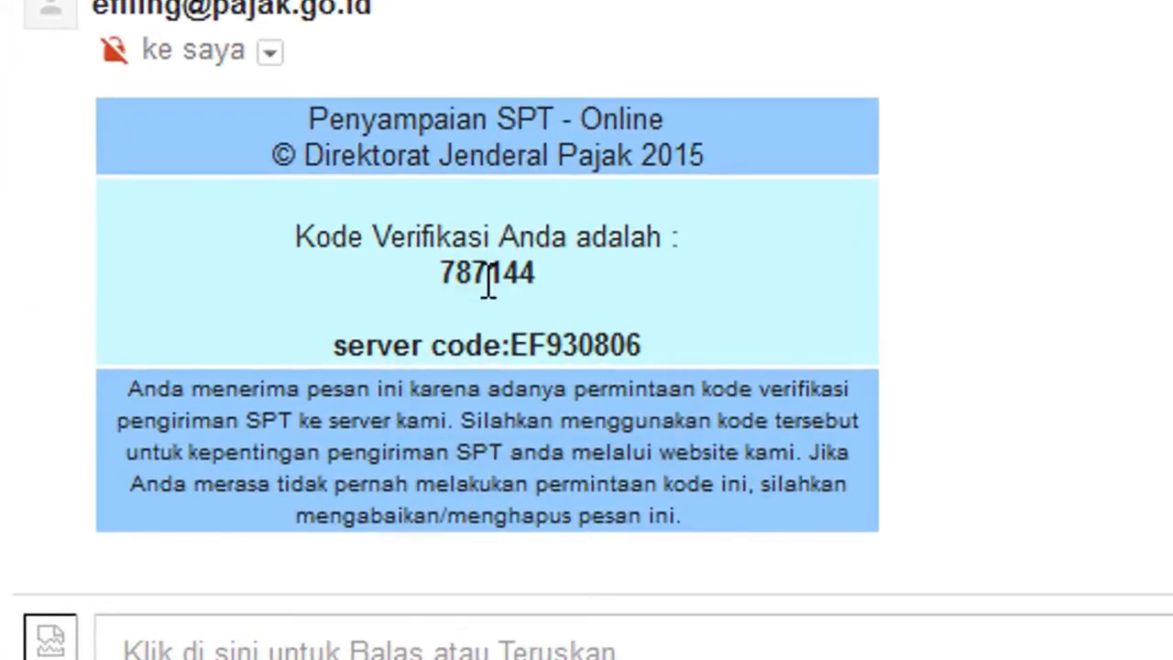
{"action": "double_click", "coordinate": [487, 280]}
{"action": "right_click", "coordinate": [487, 280]}
{"action": "left_click", "coordinate": [525, 313]}
- Paste the verification code, send the SPT with Kirim SPT, and rate the service Puas
{"action": "left_click", "coordinate": [81, 26]}
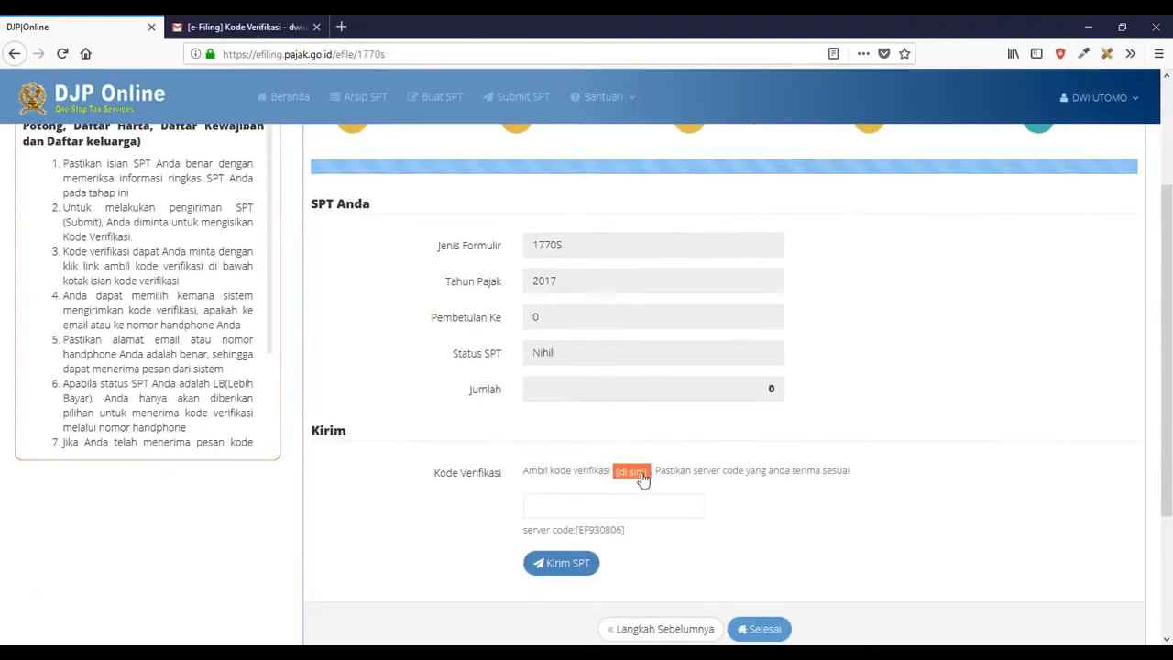
{"action": "right_click", "coordinate": [587, 507]}
{"action": "left_click", "coordinate": [610, 569]}
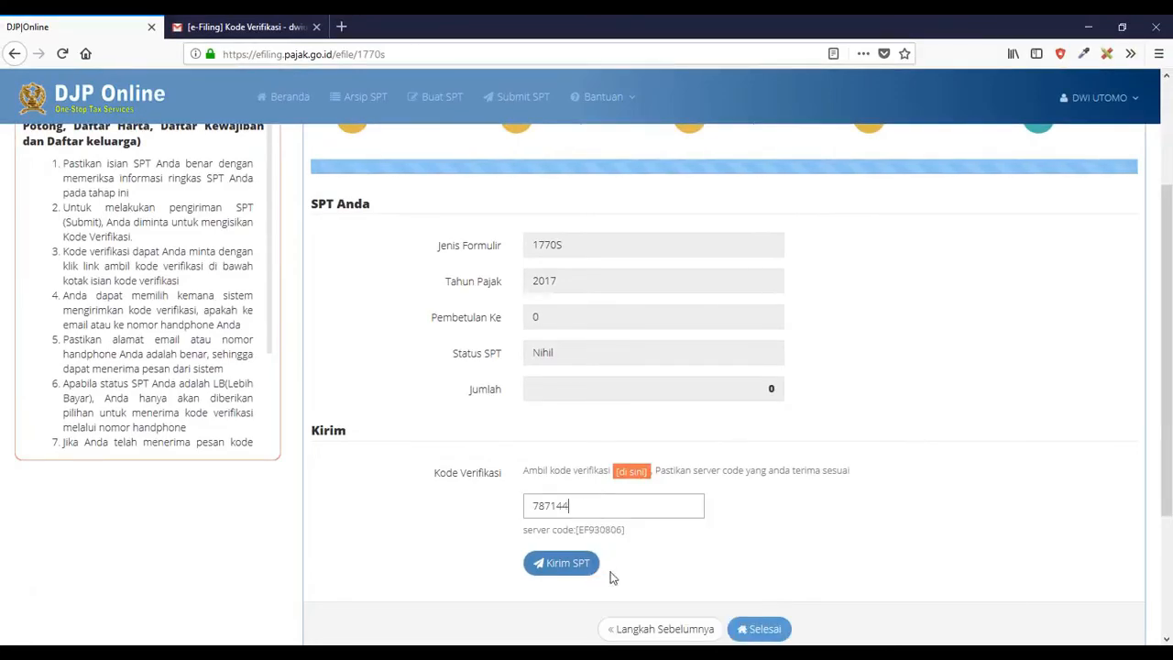
{"action": "left_click", "coordinate": [563, 564]}
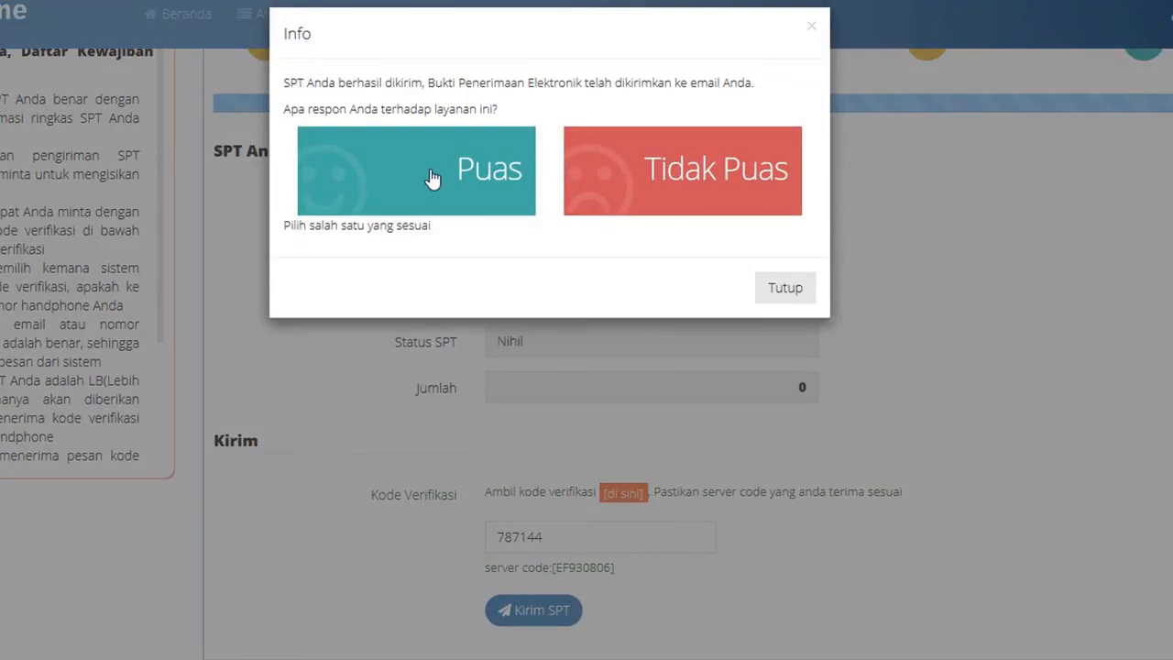
{"action": "left_click", "coordinate": [462, 187]}
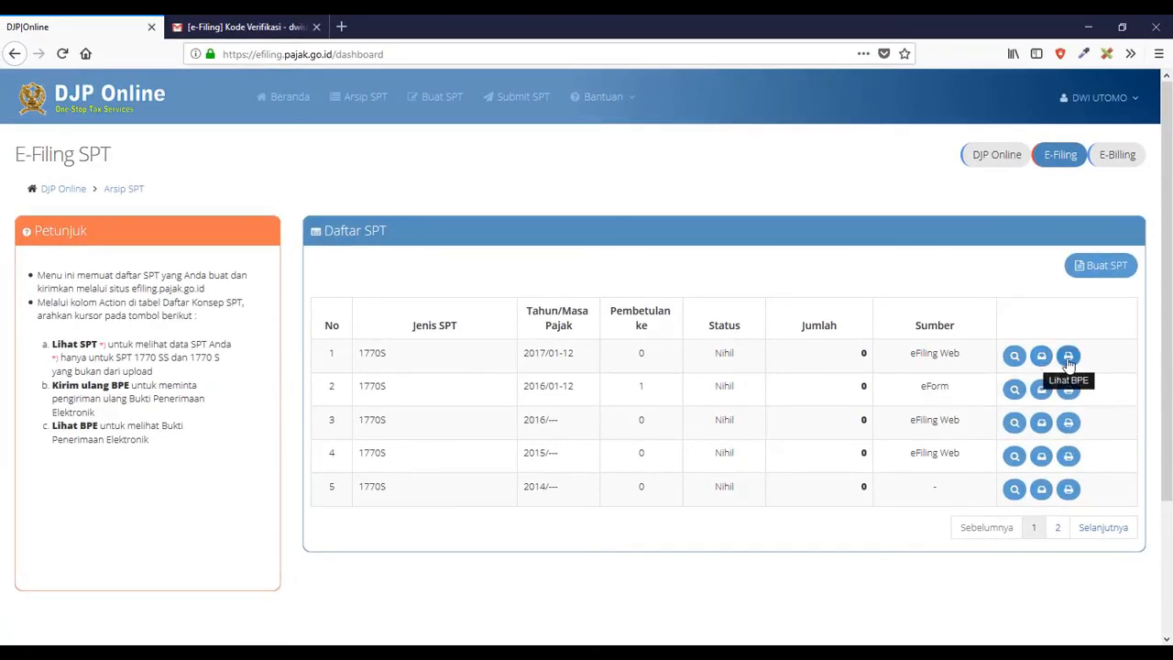
{"action": "left_click", "coordinate": [1068, 357]}
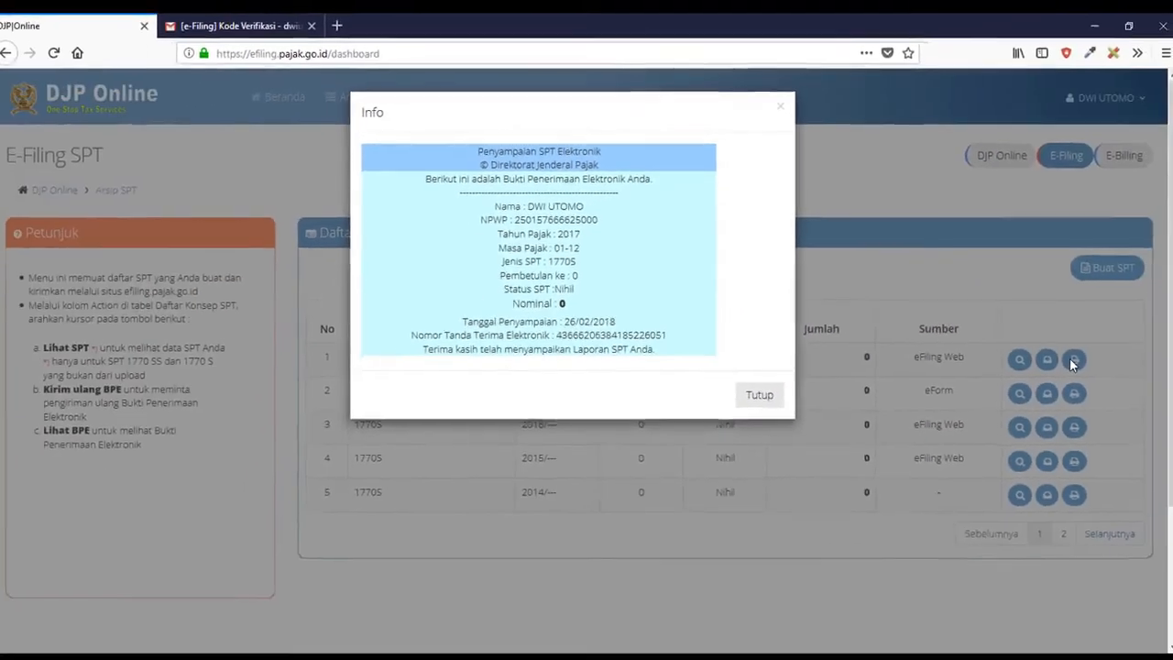
{"action": "left_click", "coordinate": [820, 570]}
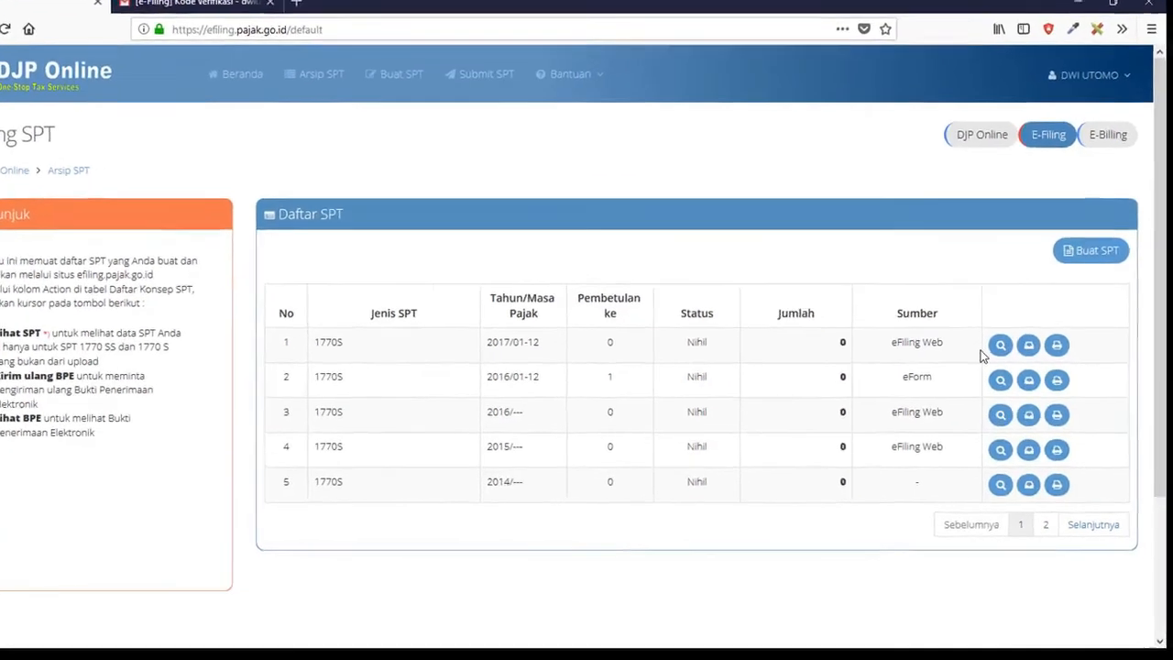